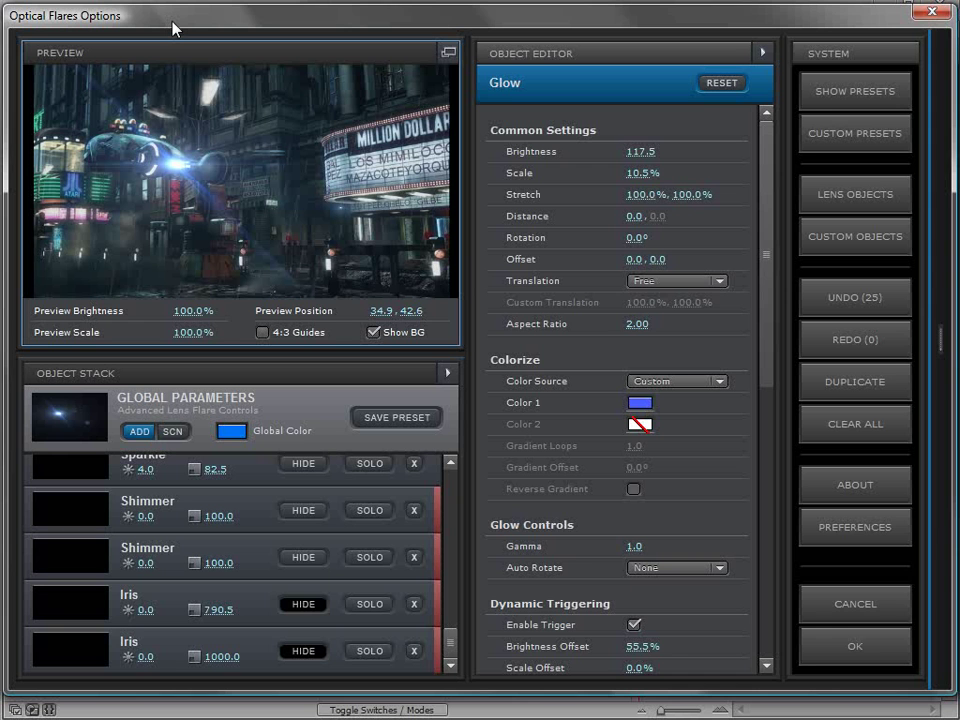
- Uncheck Show BG in the Preview panel so the city image disappears behind the flare
{"action": "left_click", "coordinate": [172, 22]}
{"action": "left_click", "coordinate": [373, 332]}
- Drag the light right, down and left, then settle it near centre at 51.7, 52.2
{"action": "left_click", "coordinate": [248, 130]}
{"action": "left_click_drag", "start_coordinate": [248, 130], "coordinate": [339, 199]}
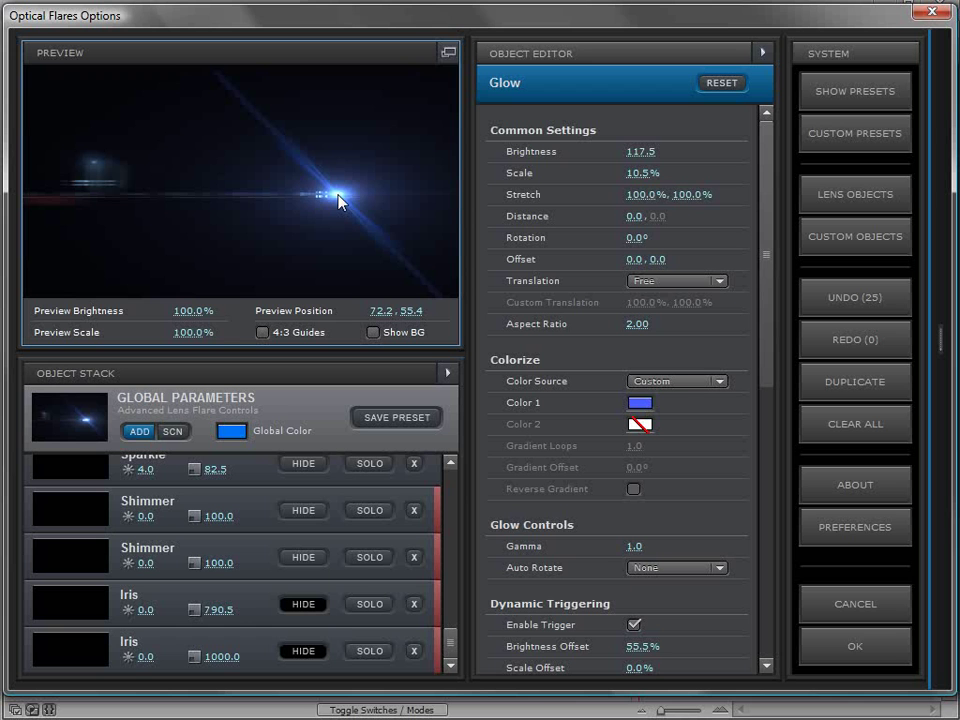
{"action": "left_click_drag", "start_coordinate": [328, 208], "coordinate": [285, 318]}
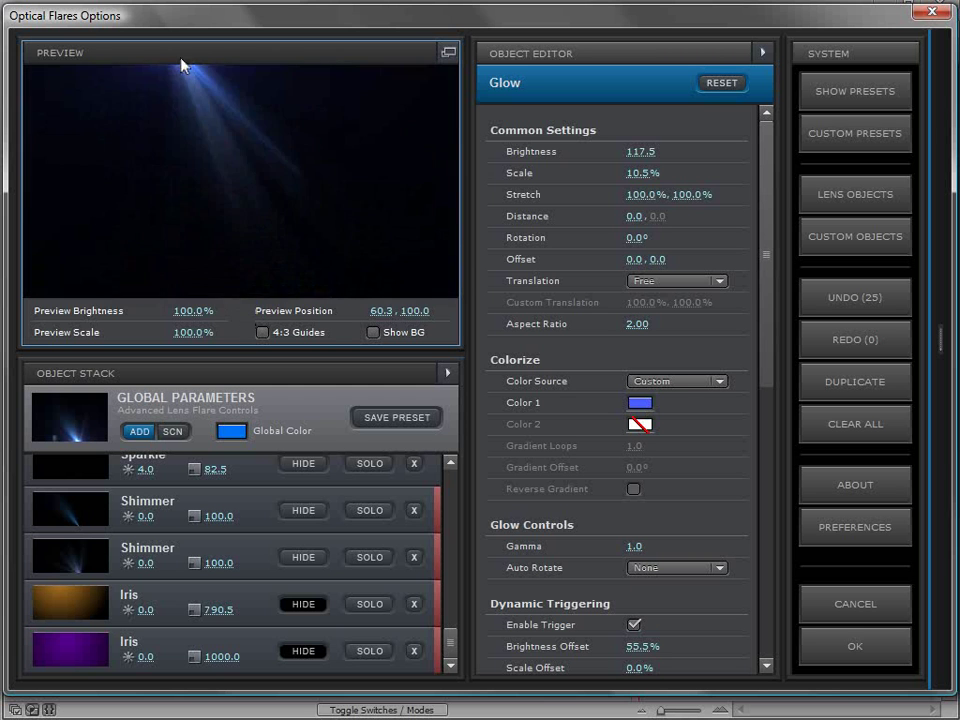
{"action": "left_click", "coordinate": [140, 175]}
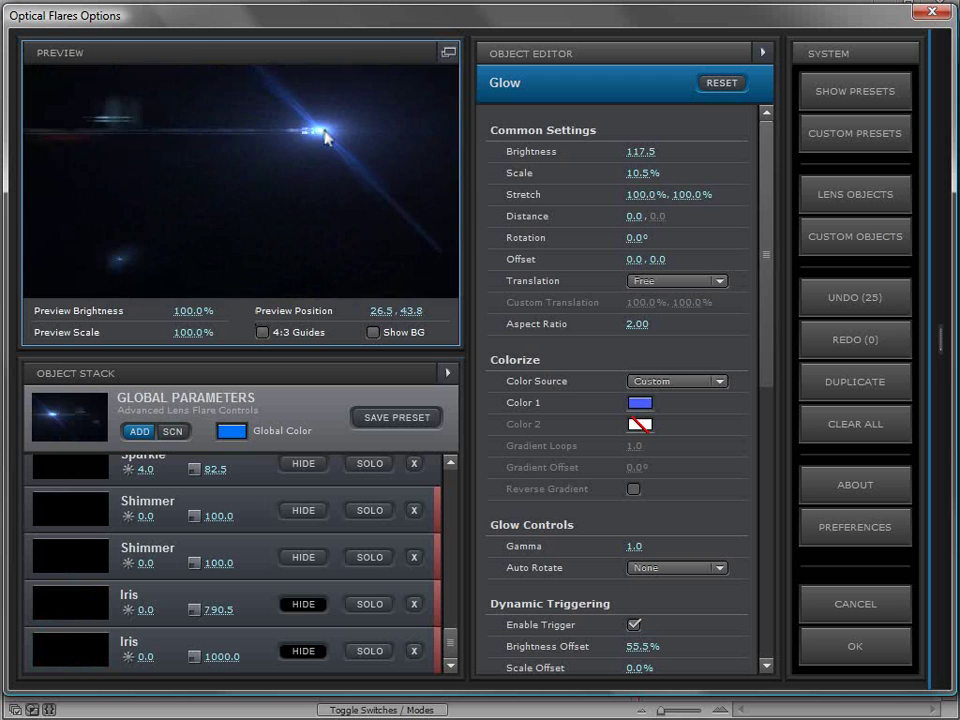
{"action": "left_click", "coordinate": [248, 187]}
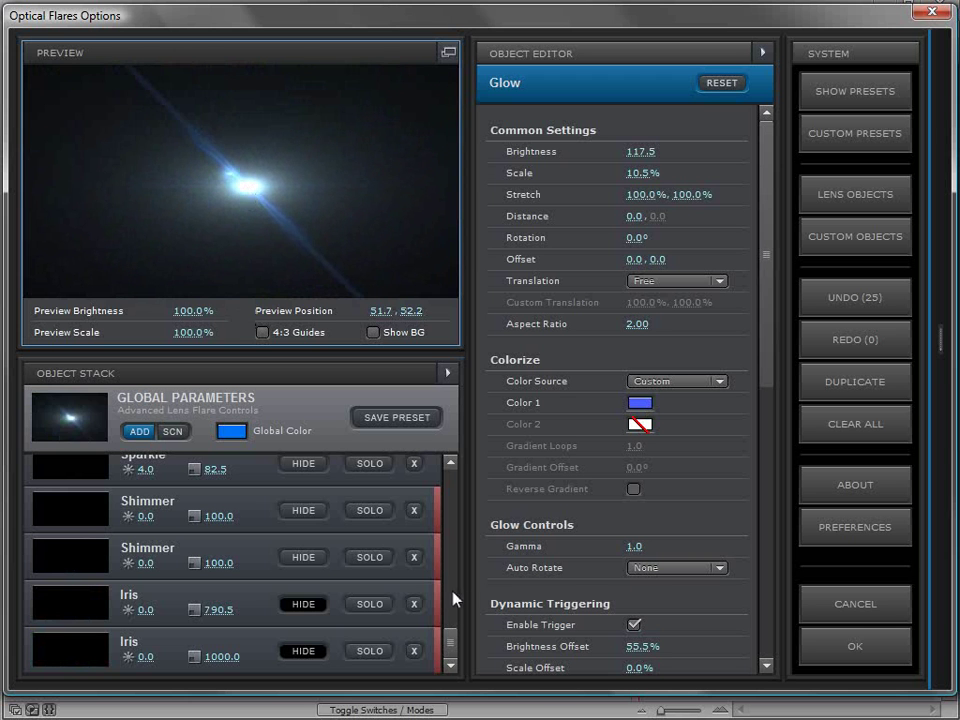
{"action": "left_click_drag", "start_coordinate": [450, 647], "coordinate": [460, 487]}
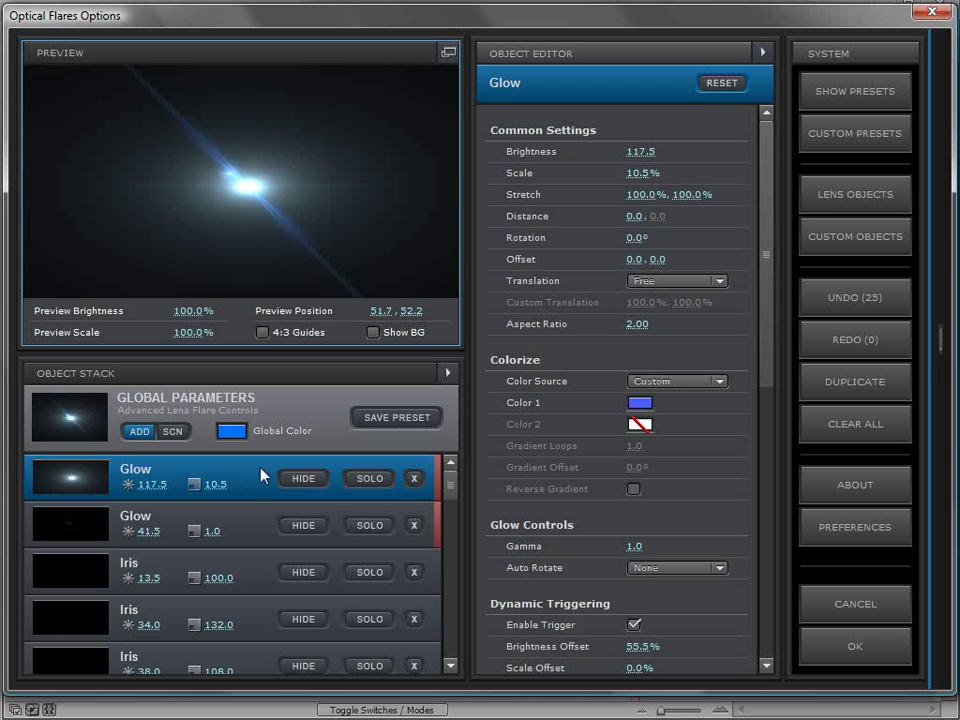
- Toggle Preview Trigger to check the Glow's trigger region, then scrub its Brightness Offset upward
{"action": "left_click_drag", "start_coordinate": [768, 205], "coordinate": [755, 407]}
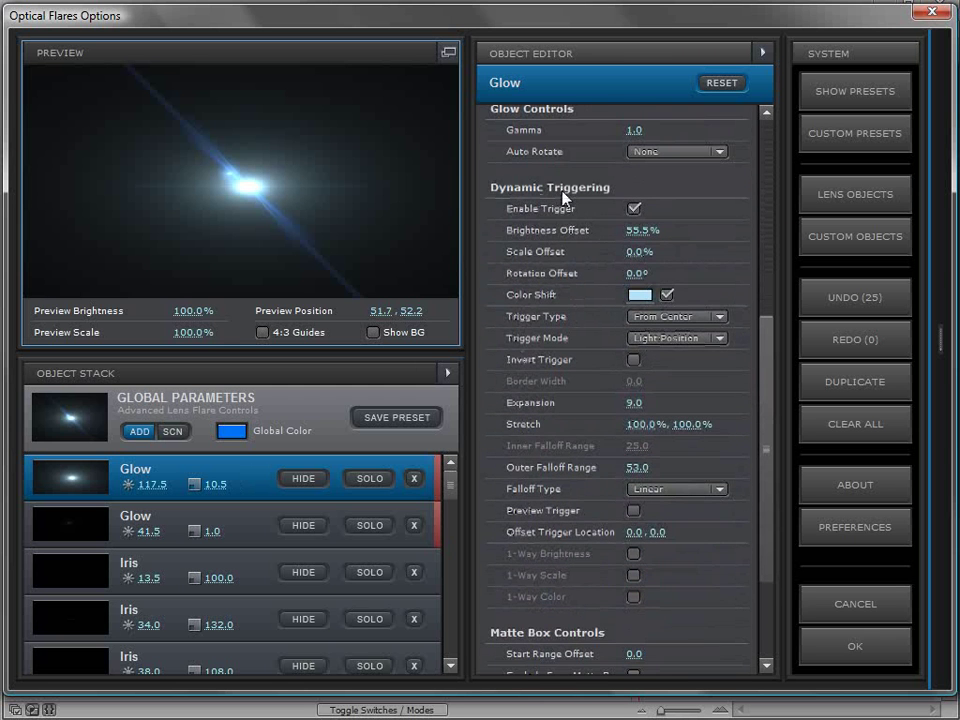
{"action": "left_click_drag", "start_coordinate": [352, 127], "coordinate": [348, 165]}
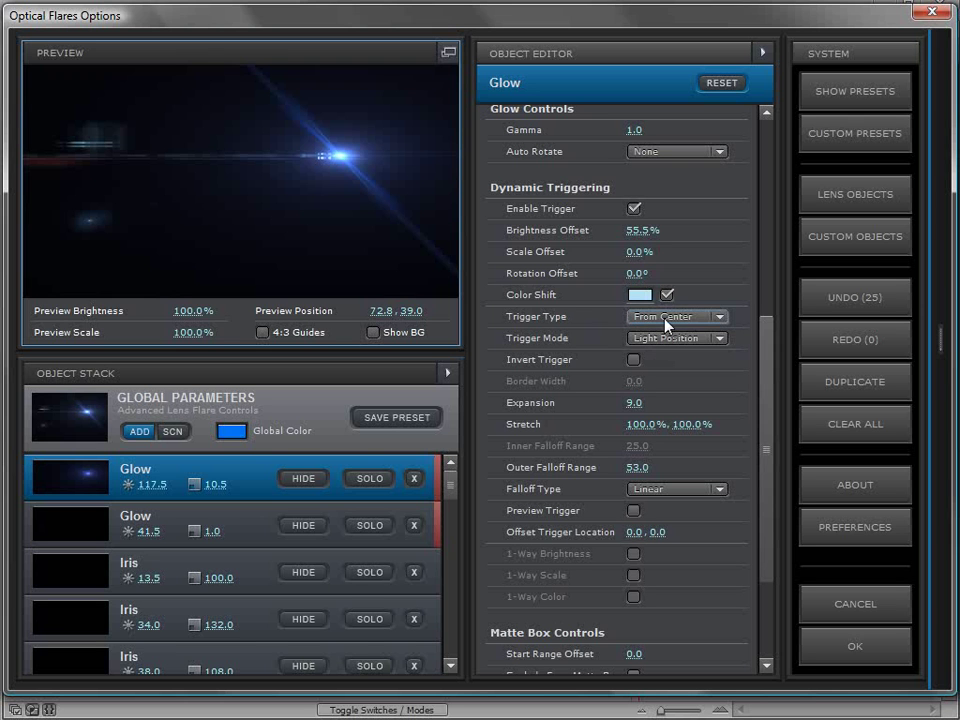
{"action": "left_click", "coordinate": [634, 511]}
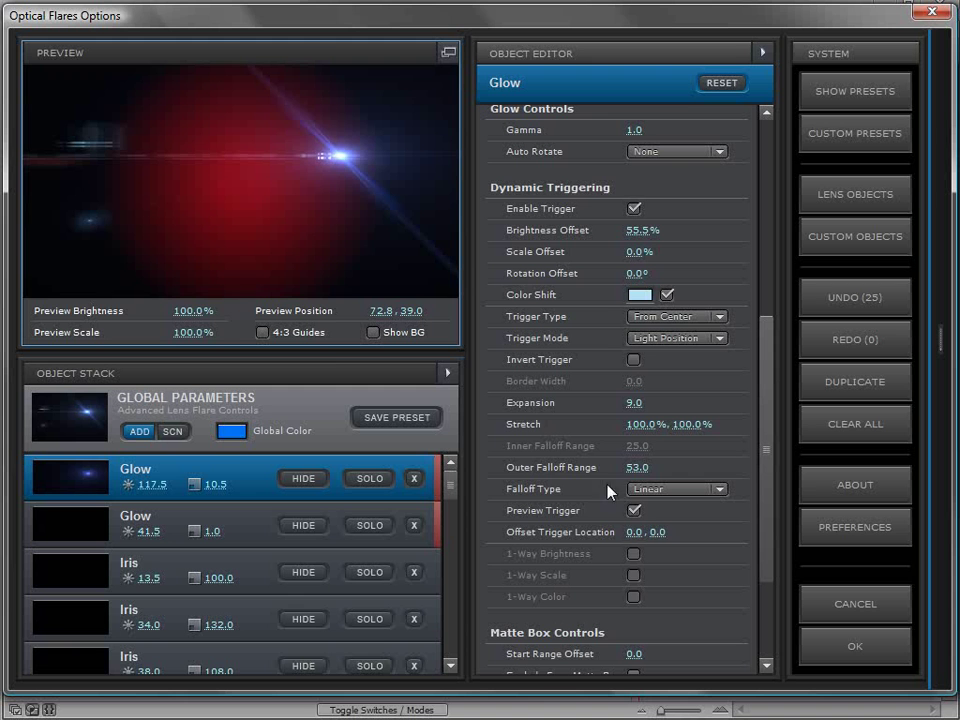
{"action": "left_click", "coordinate": [634, 511]}
{"action": "left_click_drag", "start_coordinate": [343, 154], "coordinate": [256, 186]}
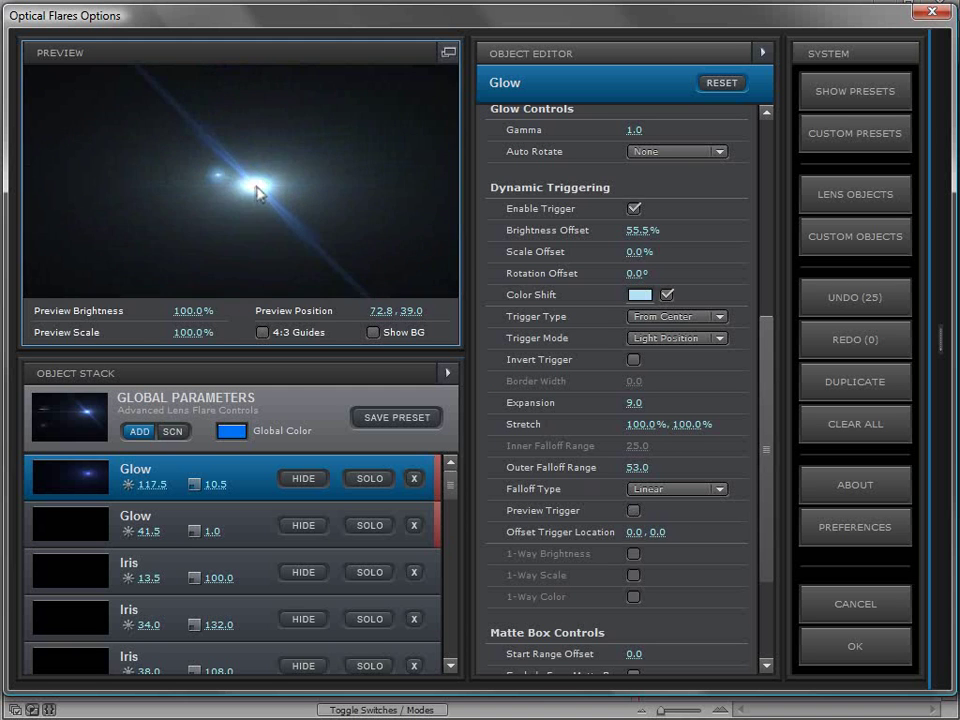
{"action": "left_click_drag", "start_coordinate": [641, 230], "coordinate": [770, 236]}
- Give the Glow's trigger a light orange Color Shift and test it by moving the light
{"action": "left_click", "coordinate": [639, 294]}
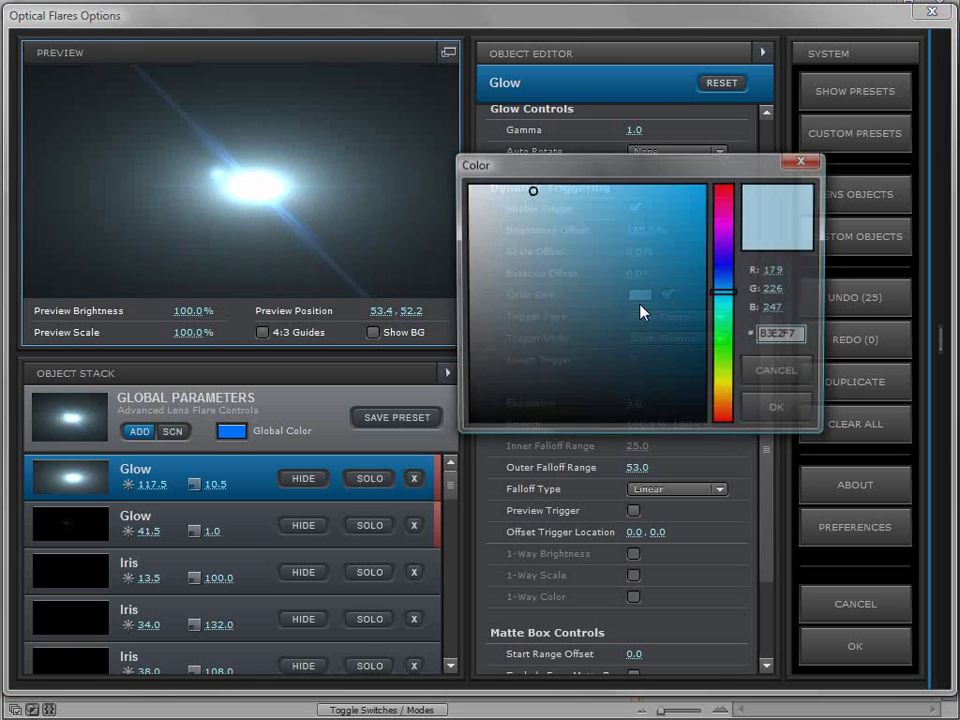
{"action": "left_click", "coordinate": [722, 402]}
{"action": "left_click", "coordinate": [605, 191]}
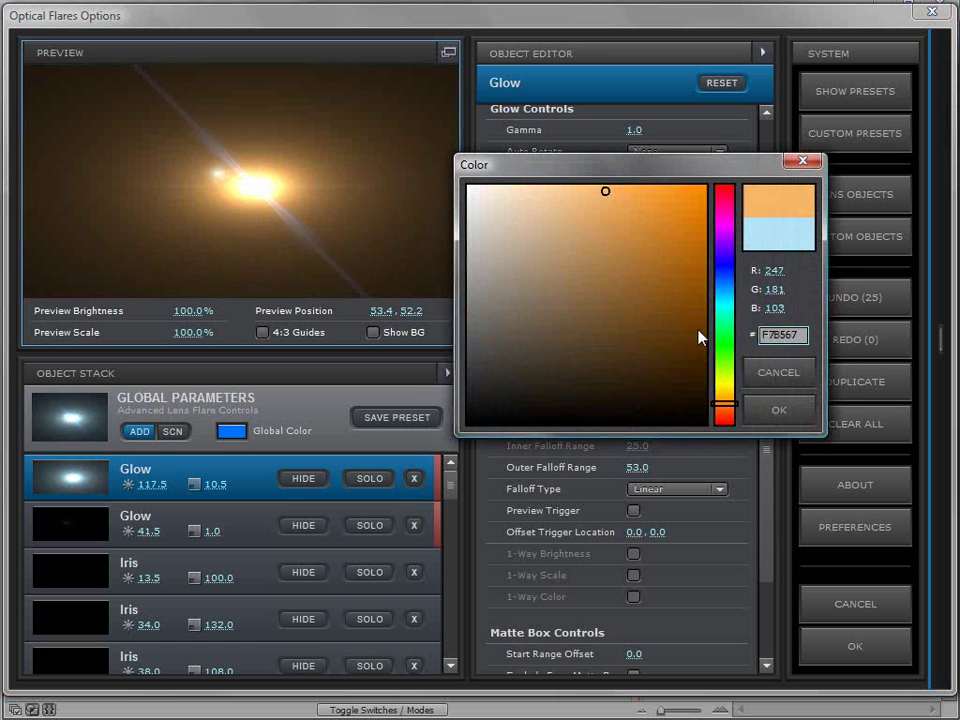
{"action": "left_click", "coordinate": [779, 410]}
{"action": "left_click_drag", "start_coordinate": [268, 189], "coordinate": [241, 186]}
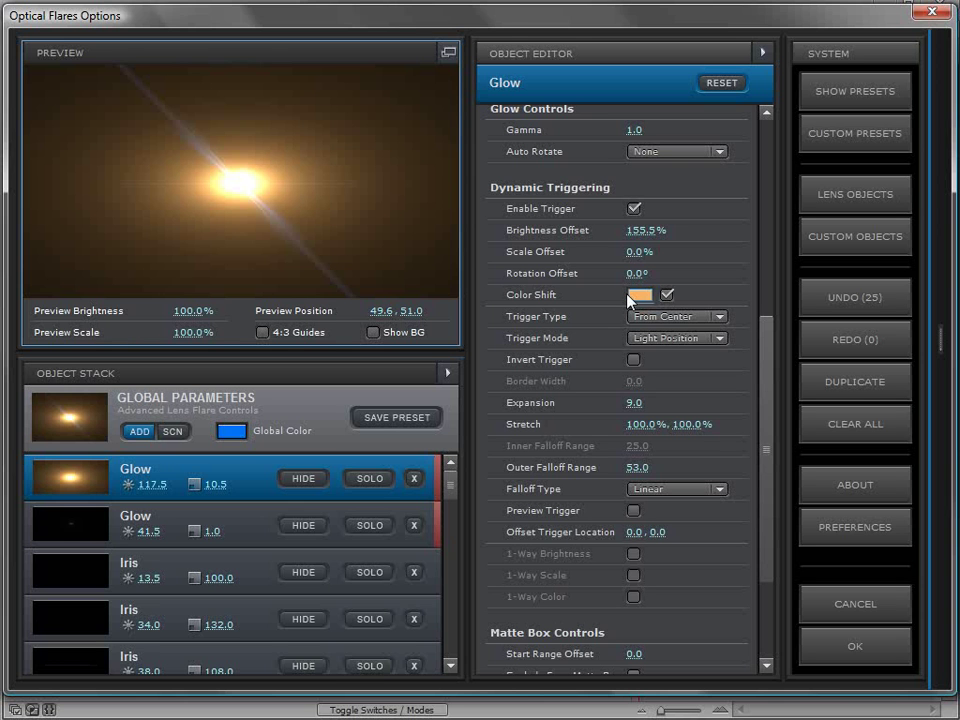
- Keep the Trigger Type From Center, uncheck Color Shift, and open the Preset Browser
{"action": "left_click", "coordinate": [677, 317]}
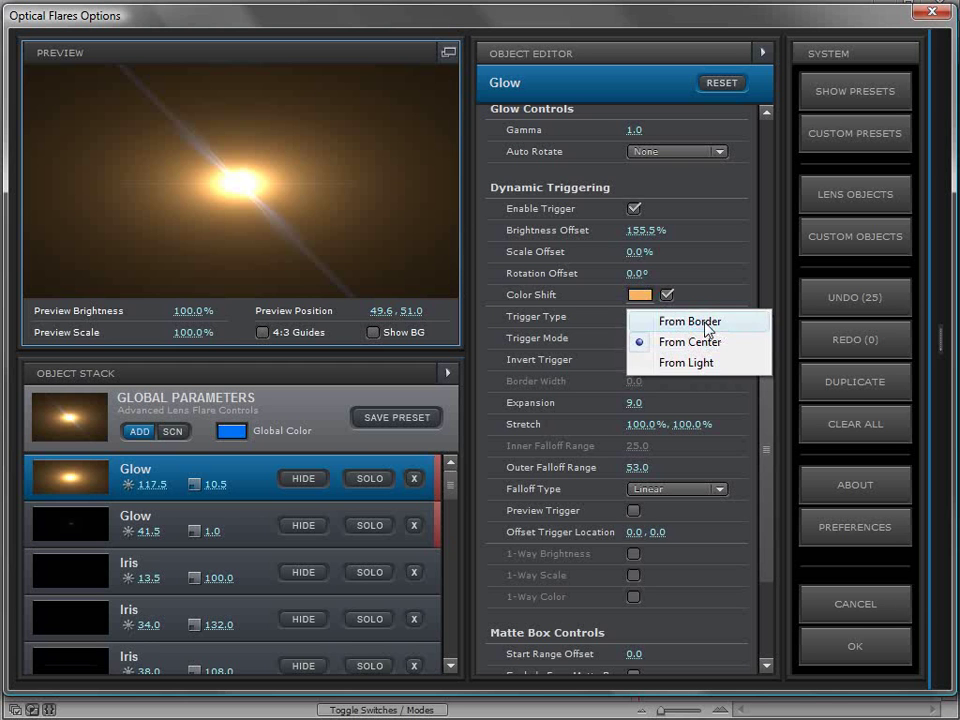
{"action": "left_click", "coordinate": [681, 342]}
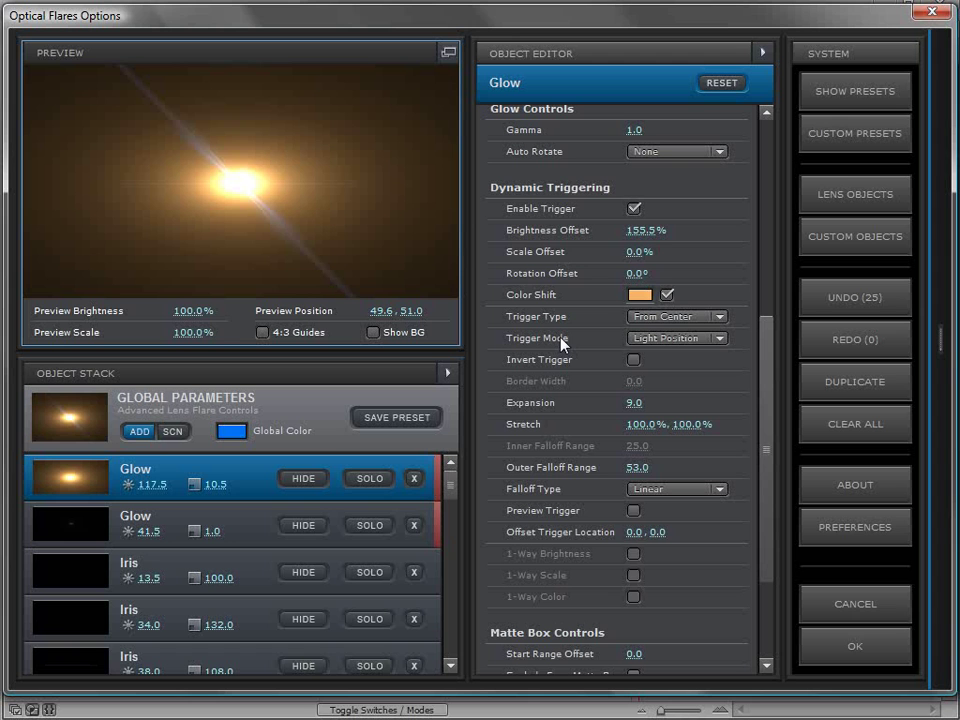
{"action": "left_click", "coordinate": [667, 294]}
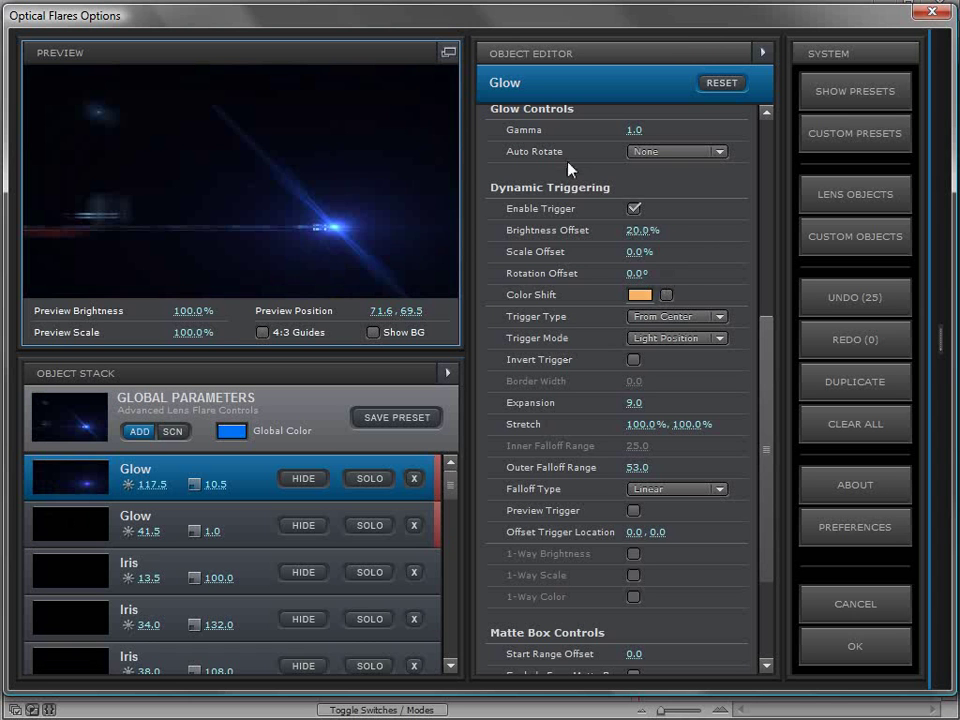
{"action": "left_click", "coordinate": [909, 203]}
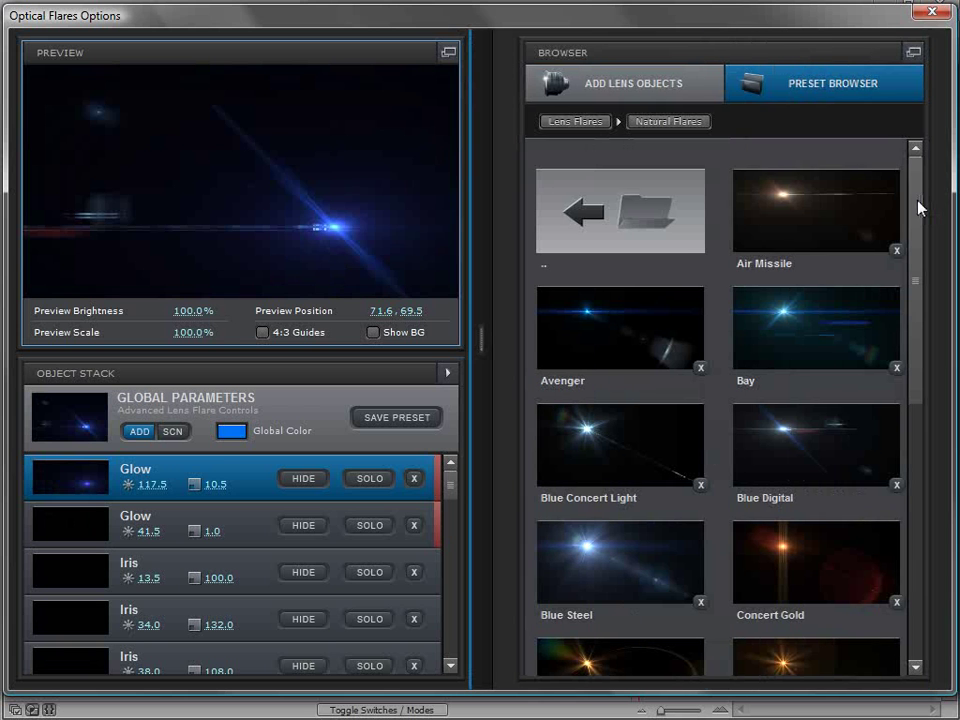
- Load the Air Missile preset and drag its light rightward to about 80.2, 43.4
{"action": "left_click", "coordinate": [806, 212]}
{"action": "left_click_drag", "start_coordinate": [240, 126], "coordinate": [143, 129]}
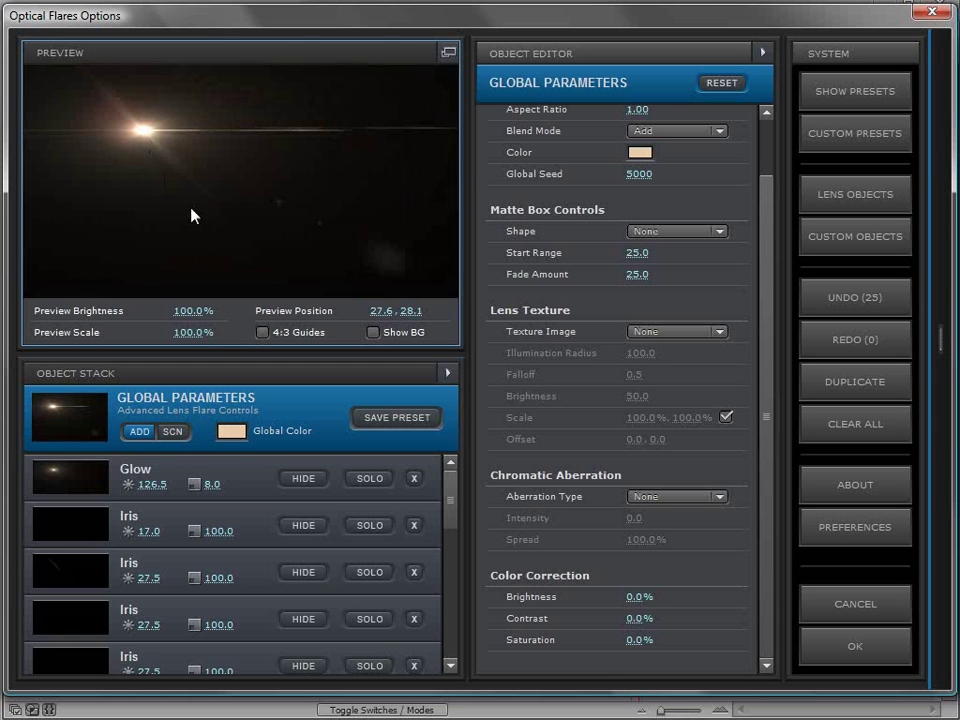
{"action": "left_click_drag", "start_coordinate": [295, 157], "coordinate": [284, 109]}
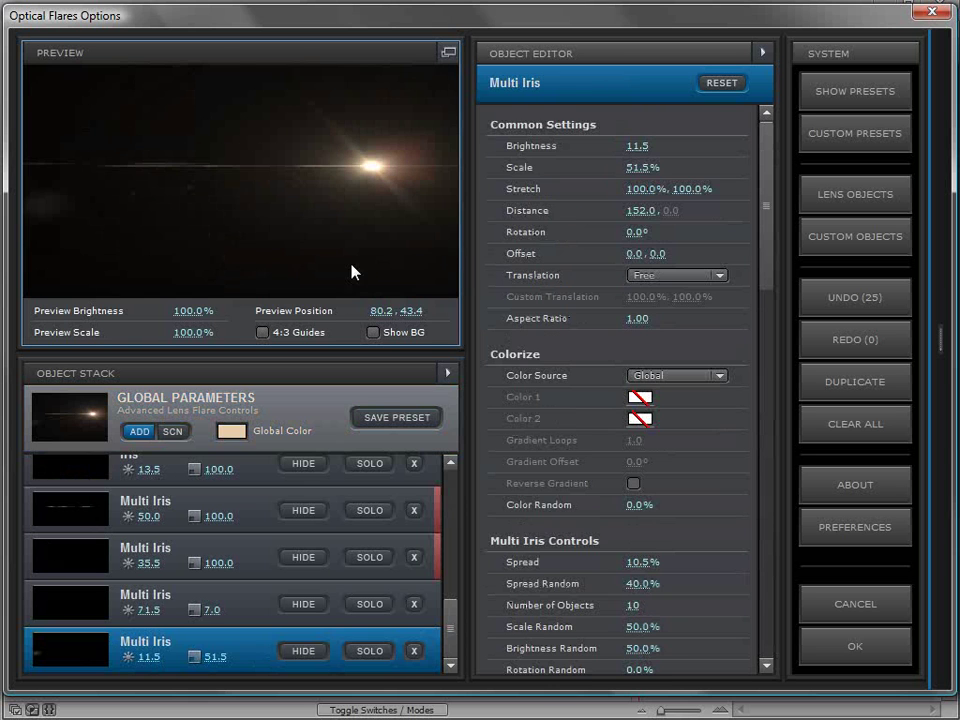
{"action": "left_click", "coordinate": [831, 199]}
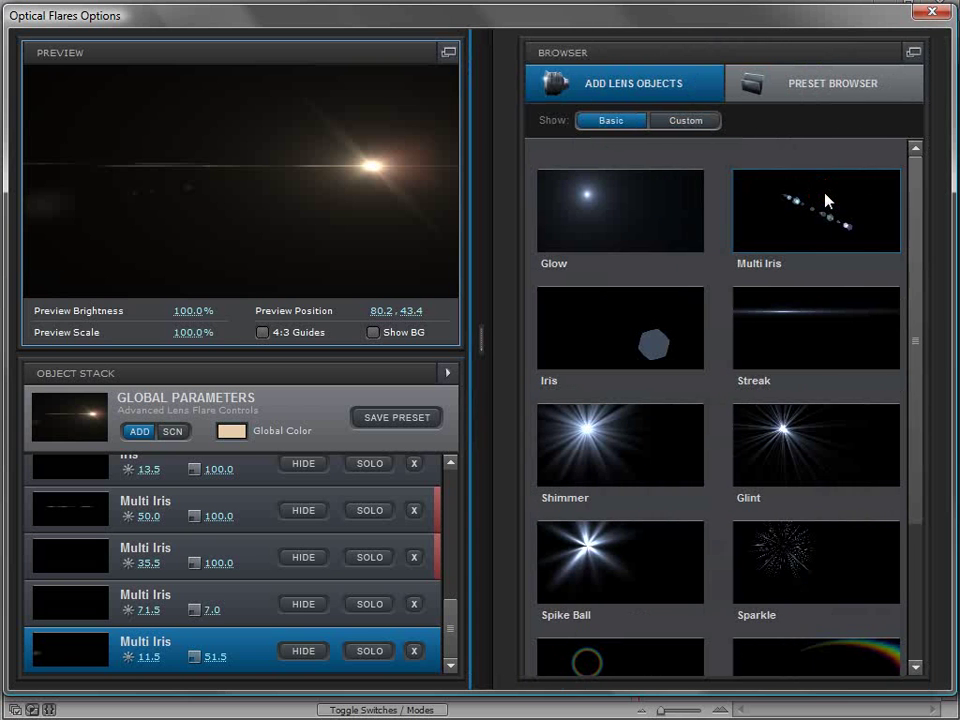
- Add a new Glow element, squash it into a thin horizontal streak, and check it soloed
{"action": "left_click", "coordinate": [586, 207]}
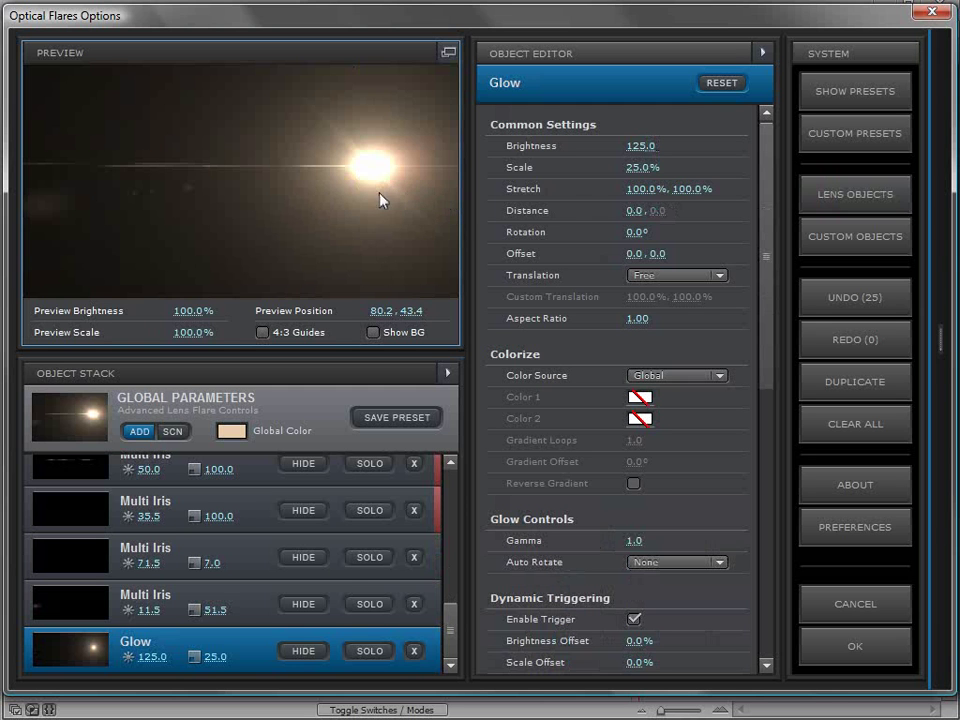
{"action": "left_click_drag", "start_coordinate": [655, 197], "coordinate": [357, 195]}
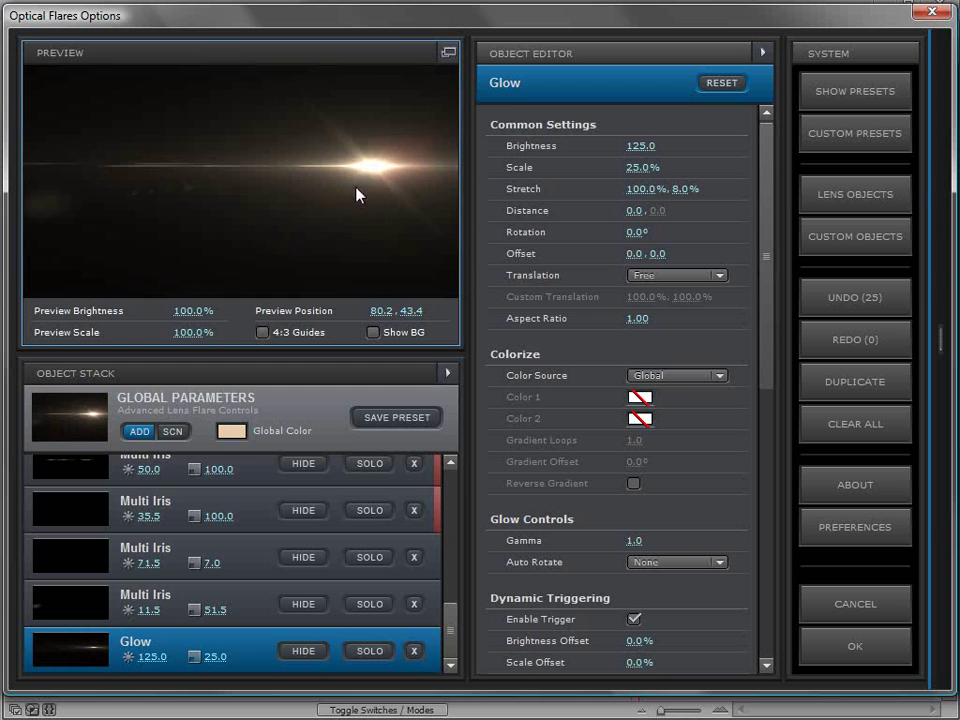
{"action": "left_click", "coordinate": [369, 651]}
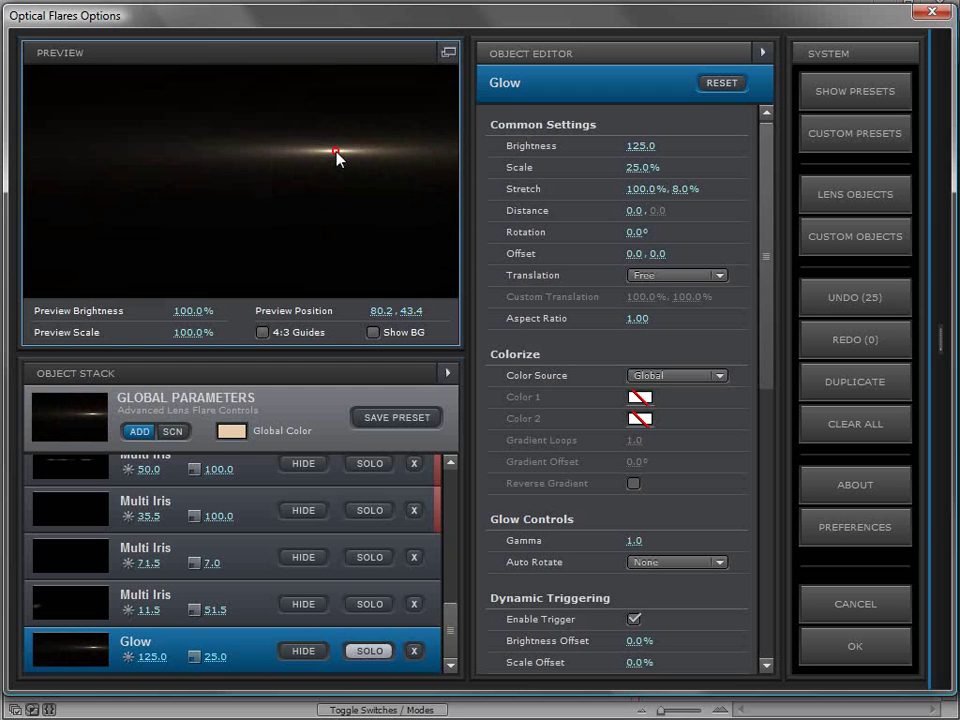
{"action": "left_click_drag", "start_coordinate": [203, 170], "coordinate": [347, 174]}
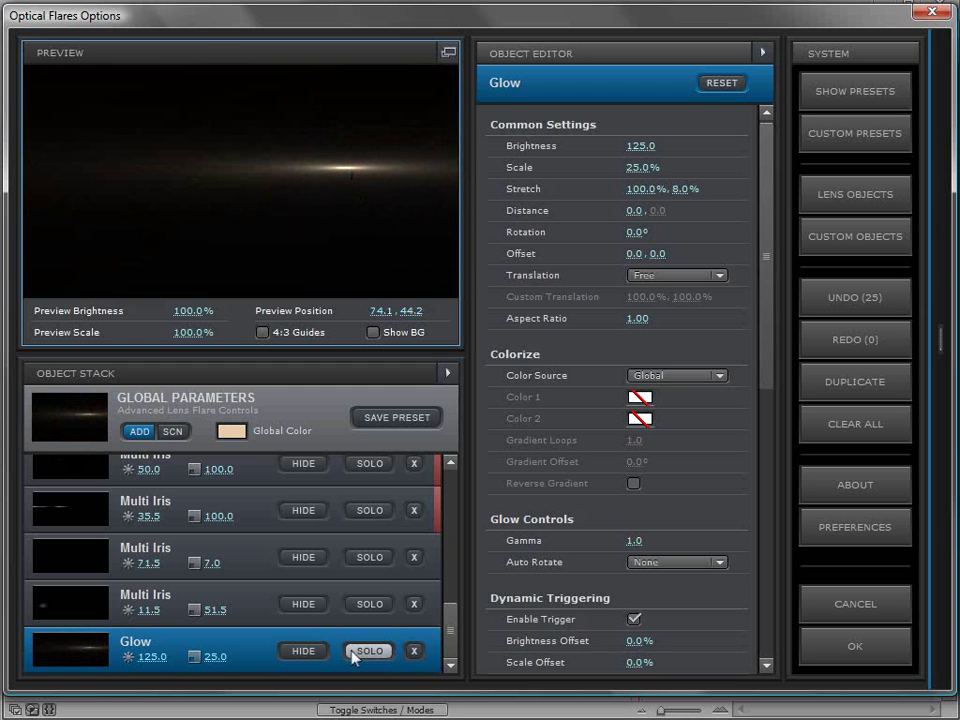
{"action": "left_click", "coordinate": [350, 651]}
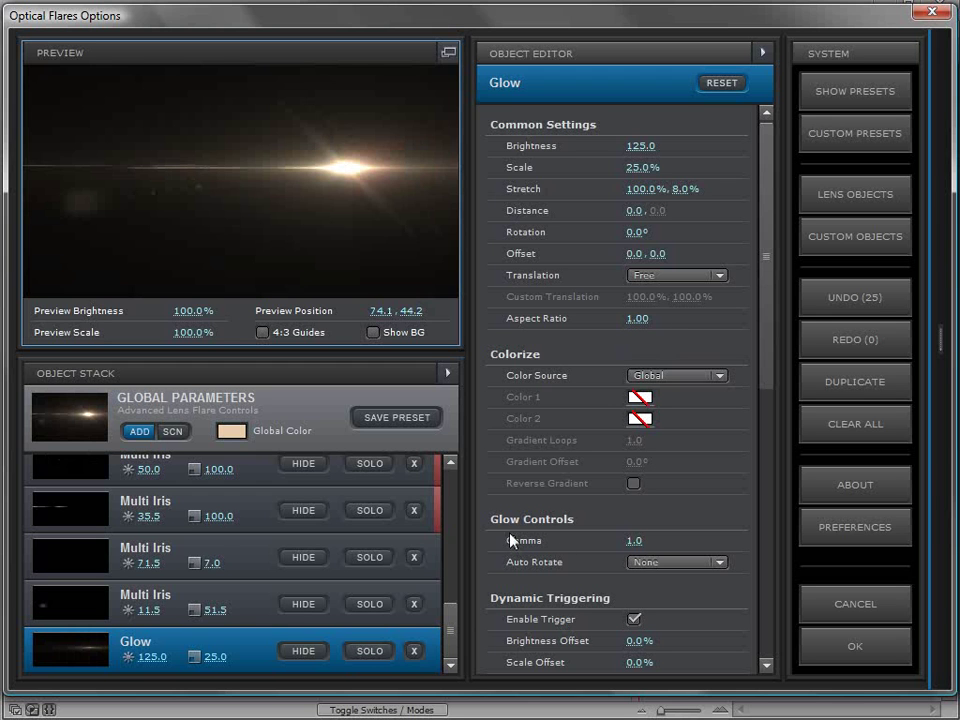
- Set the Glow's Auto Rotate to To Center and Rotation to 90°, light moved to 69, 90
{"action": "left_click", "coordinate": [668, 563]}
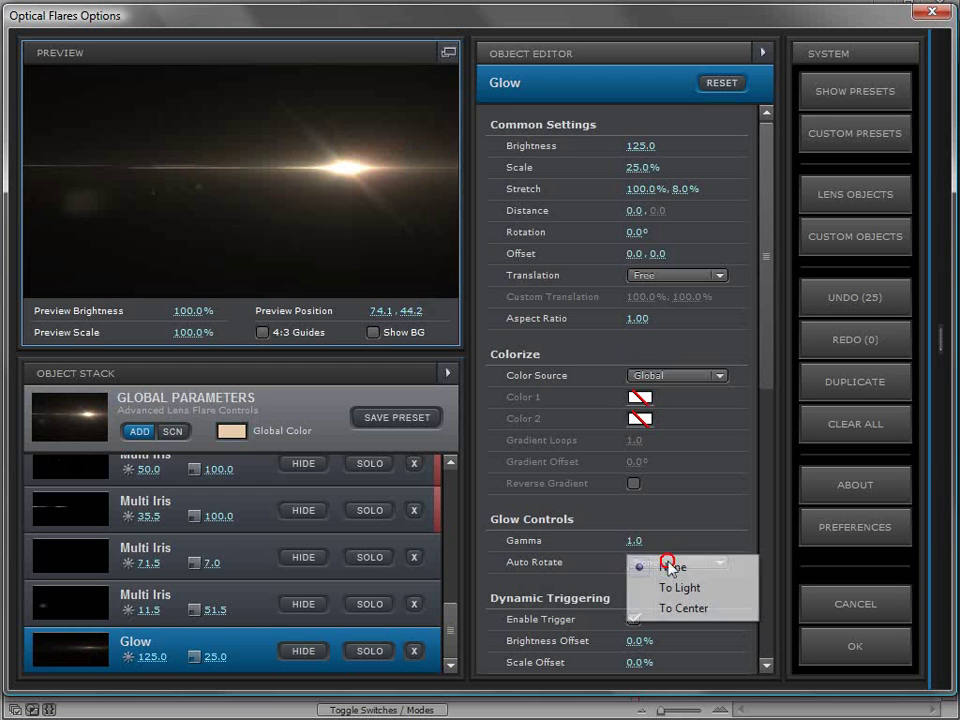
{"action": "left_click", "coordinate": [692, 610]}
{"action": "left_click_drag", "start_coordinate": [428, 242], "coordinate": [434, 252]}
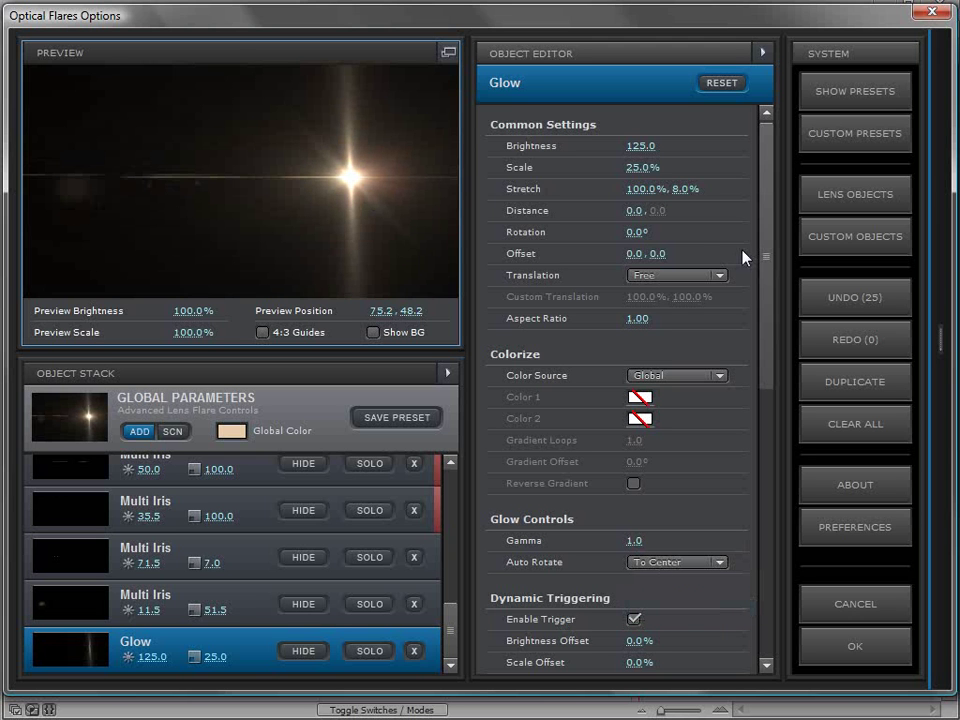
{"action": "left_click", "coordinate": [628, 231]}
{"action": "type", "text": "90"}
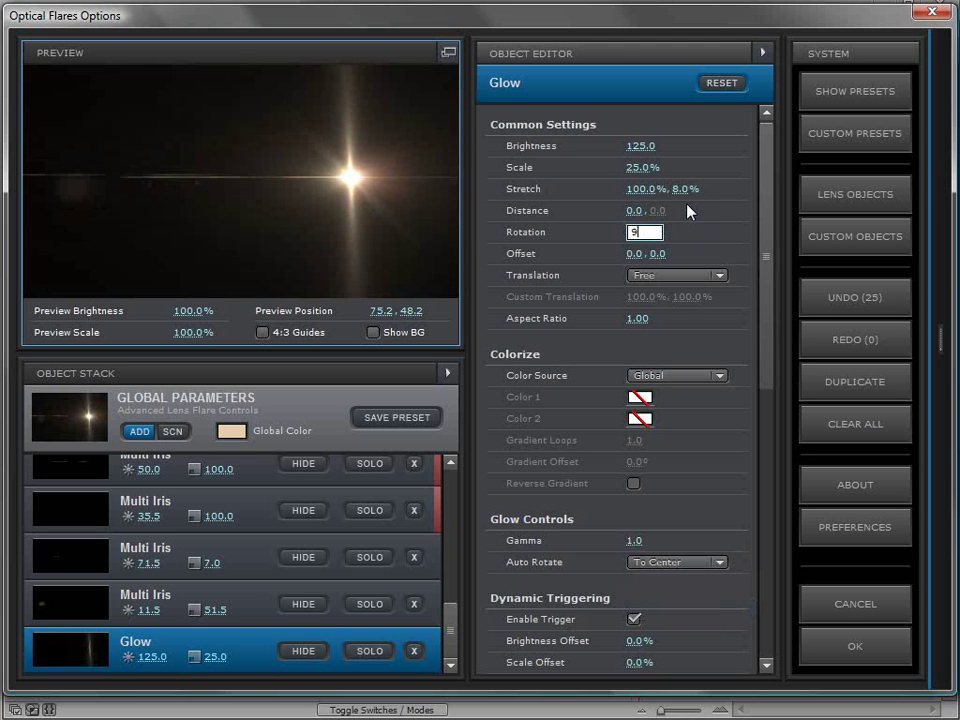
{"action": "key", "text": "Return"}
{"action": "mouse_move", "coordinate": [325, 278]}
{"action": "left_mouse_down"}
{"action": "mouse_move", "coordinate": [167, 279]}
{"action": "mouse_move", "coordinate": [129, 171]}
{"action": "mouse_move", "coordinate": [185, 110]}
{"action": "mouse_move", "coordinate": [369, 131]}
{"action": "mouse_move", "coordinate": [362, 261]}
{"action": "mouse_move", "coordinate": [390, 232]}
{"action": "mouse_move", "coordinate": [272, 261]}
{"action": "mouse_move", "coordinate": [247, 292]}
{"action": "mouse_move", "coordinate": [258, 305]}
{"action": "mouse_move", "coordinate": [328, 279]}
{"action": "left_mouse_up"}
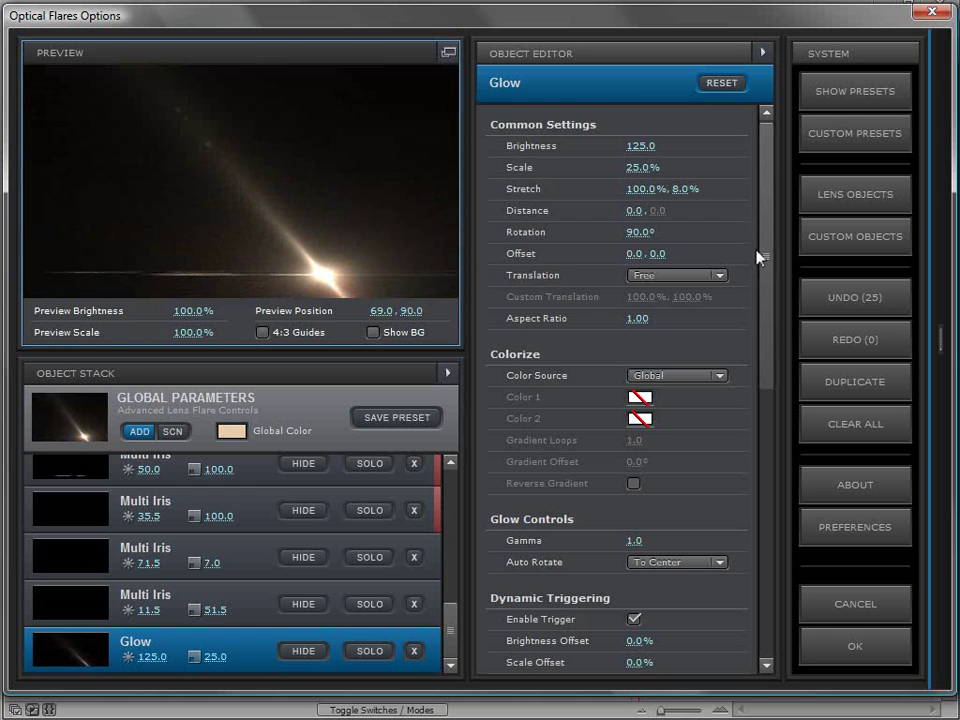
{"action": "left_click_drag", "start_coordinate": [765, 242], "coordinate": [729, 451]}
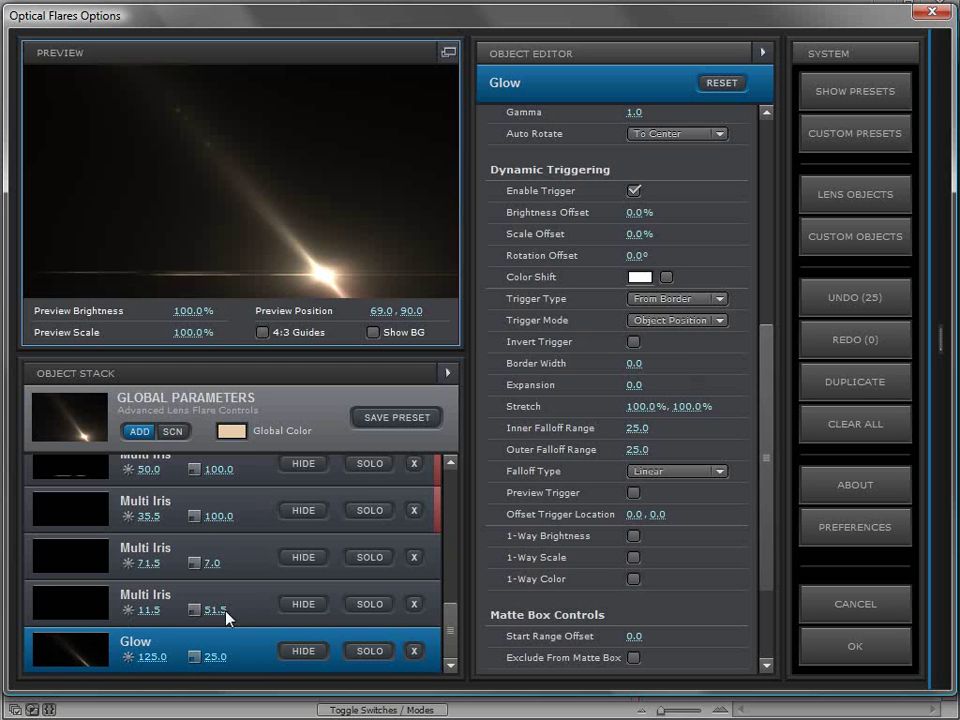
- Set the Glow's Brightness to 0 and its trigger Brightness Offset to 200%
{"action": "left_click", "coordinate": [148, 658]}
{"action": "type", "text": "0"}
{"action": "key", "text": "Return"}
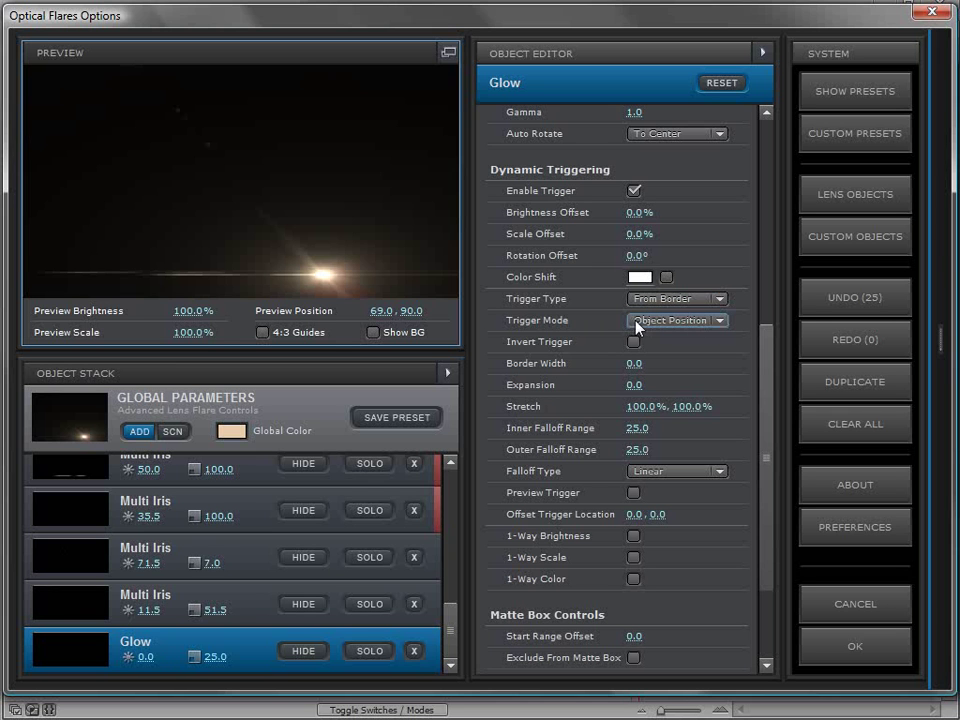
{"action": "left_click_drag", "start_coordinate": [333, 279], "coordinate": [285, 256]}
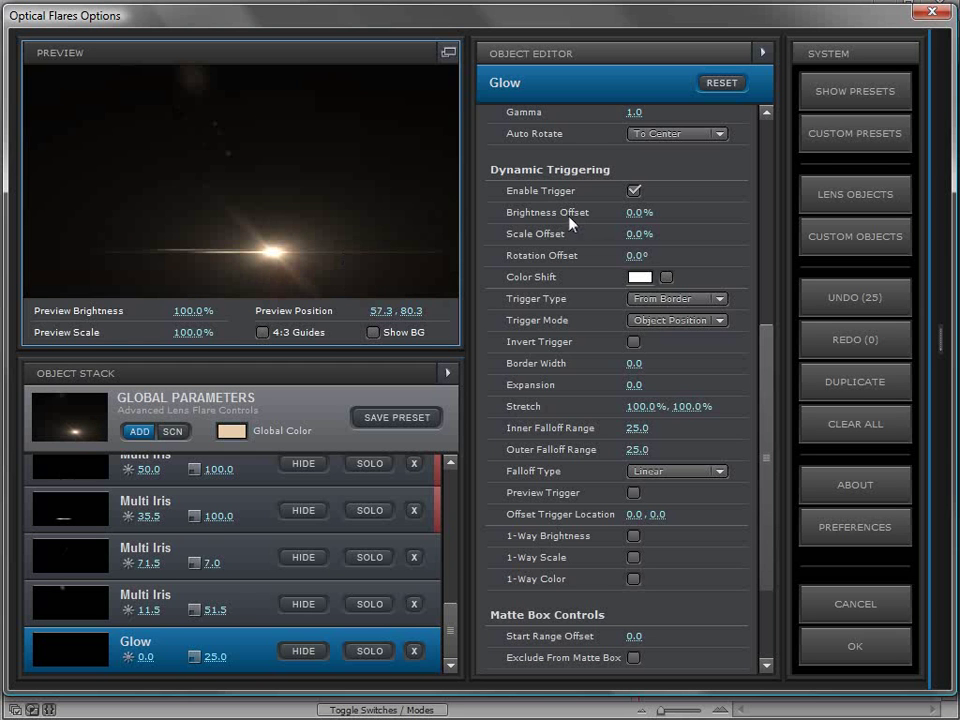
{"action": "type", "text": "200"}
{"action": "key", "text": "Return"}
{"action": "mouse_move", "coordinate": [273, 228]}
{"action": "left_mouse_down"}
{"action": "mouse_move", "coordinate": [264, 223]}
{"action": "mouse_move", "coordinate": [249, 293]}
{"action": "mouse_move", "coordinate": [249, 257]}
{"action": "mouse_move", "coordinate": [242, 286]}
{"action": "left_mouse_up"}
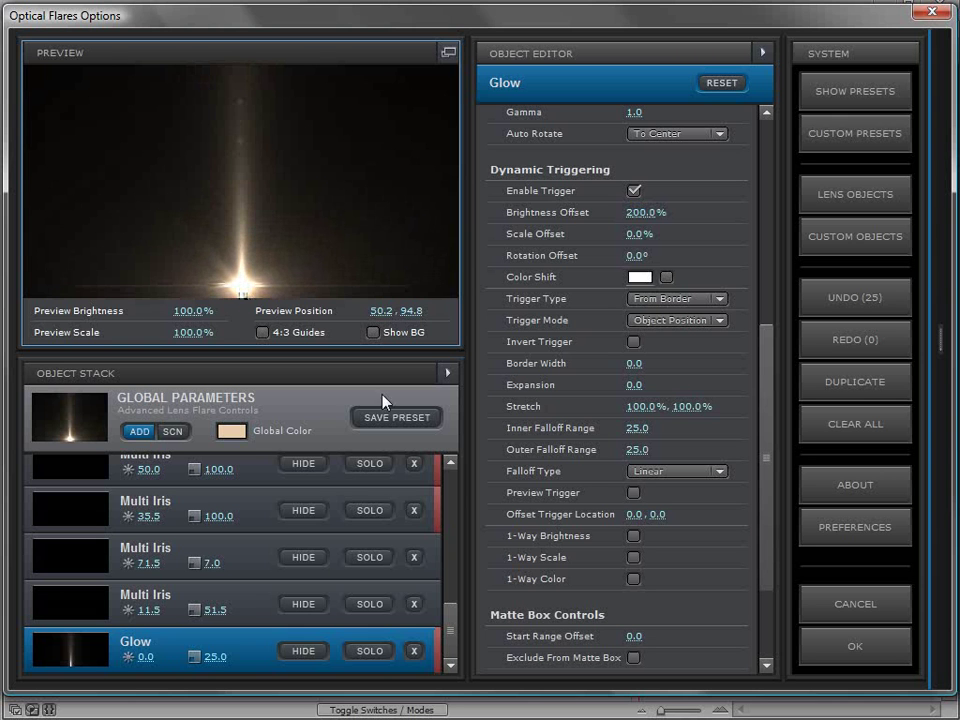
- Preview the trigger border, shrink Inner Falloff Range to about 13.5, and choose Exponential falloff
{"action": "left_click", "coordinate": [633, 494]}
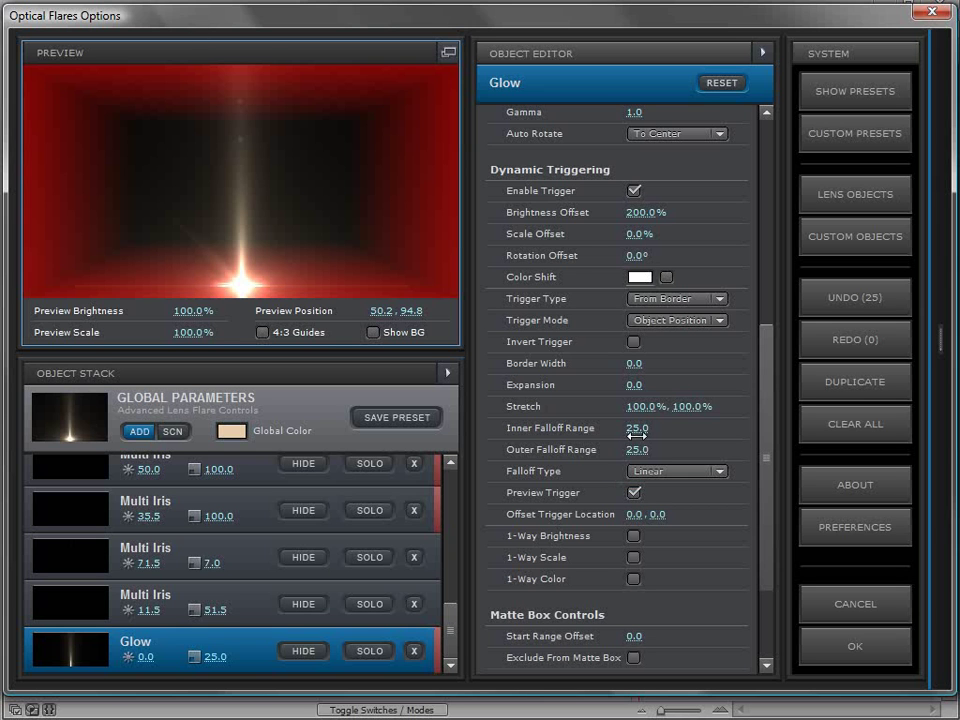
{"action": "mouse_move", "coordinate": [635, 428]}
{"action": "left_mouse_down"}
{"action": "mouse_move", "coordinate": [617, 427]}
{"action": "mouse_move", "coordinate": [626, 442]}
{"action": "left_mouse_up"}
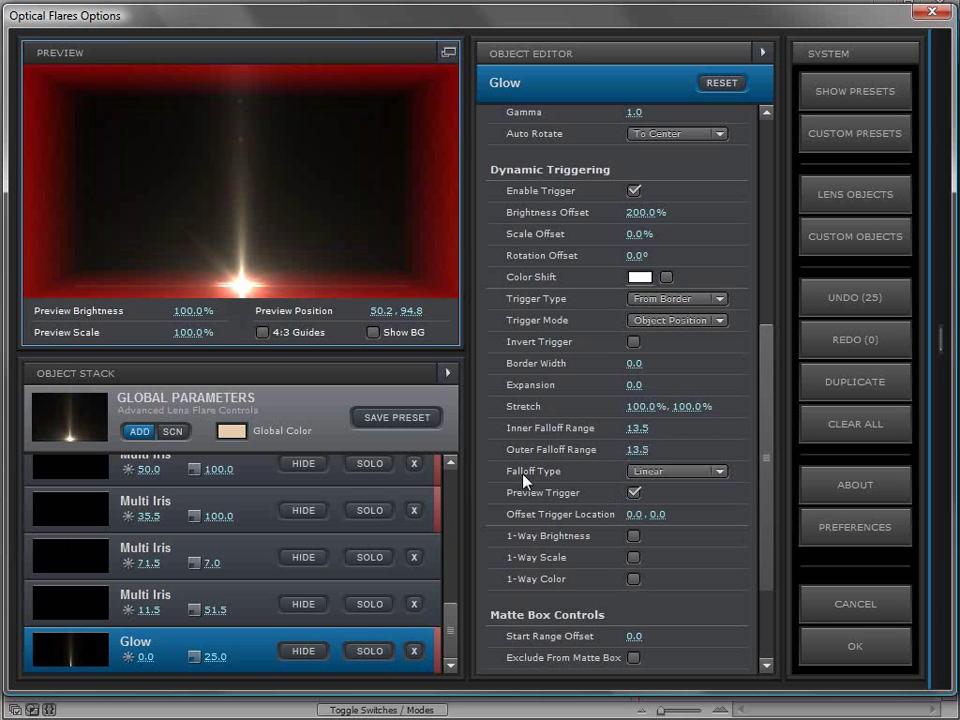
{"action": "left_click", "coordinate": [636, 472]}
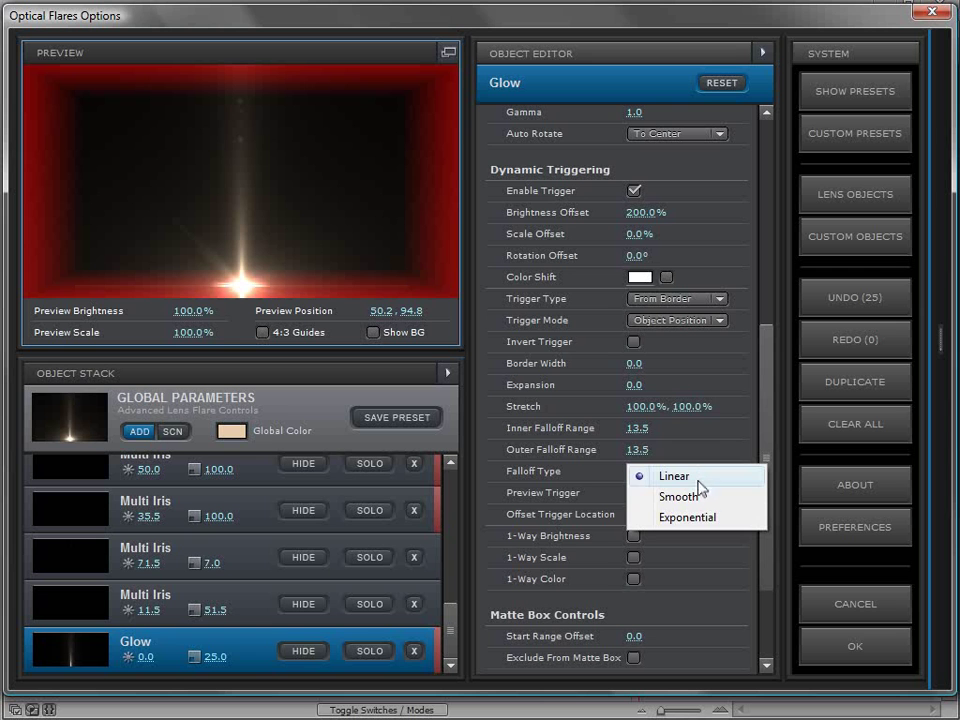
{"action": "left_click", "coordinate": [678, 517]}
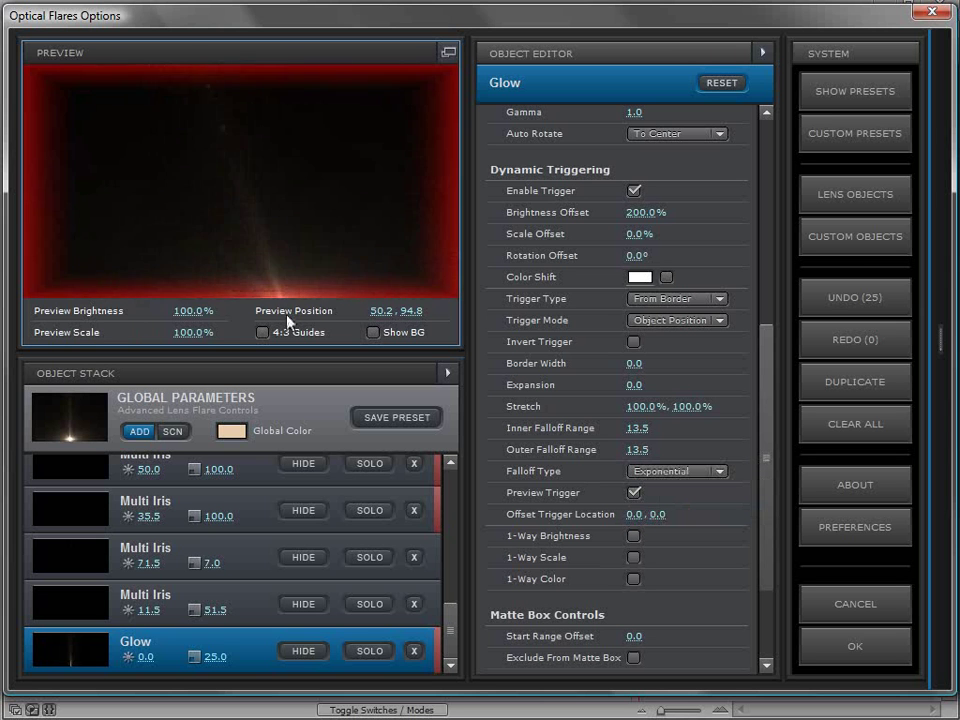
{"action": "left_click", "coordinate": [258, 296]}
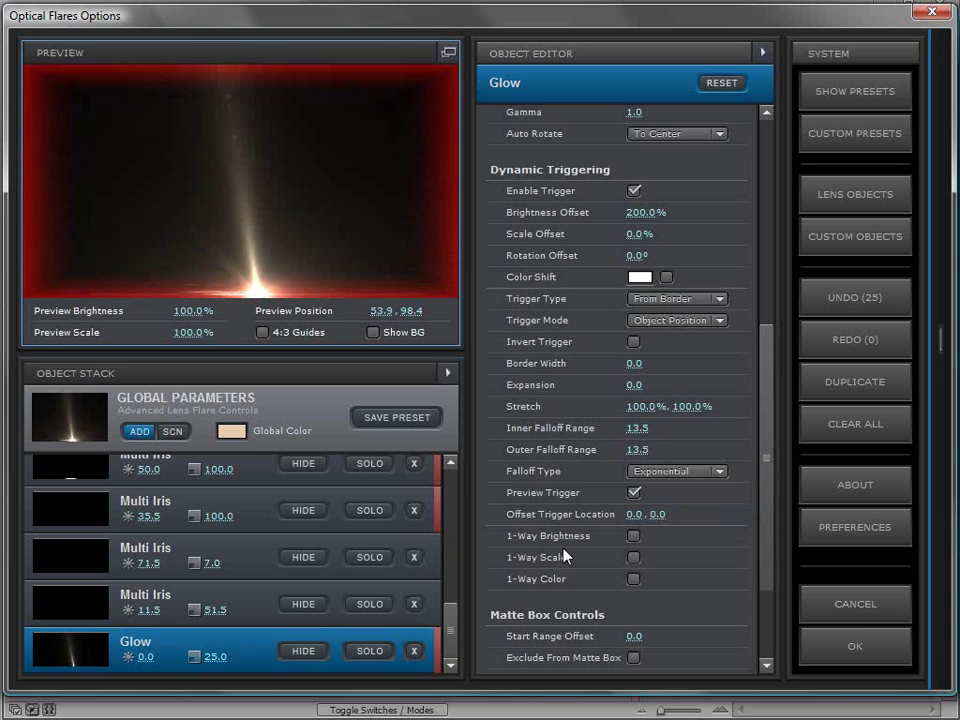
{"action": "left_click", "coordinate": [634, 493]}
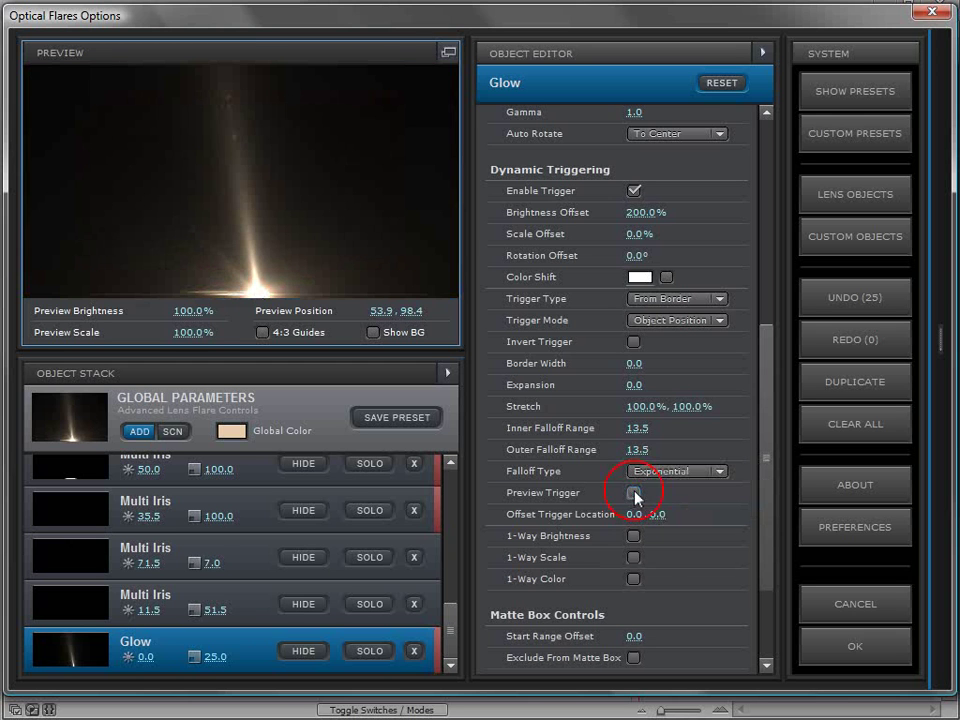
{"action": "left_click", "coordinate": [633, 494]}
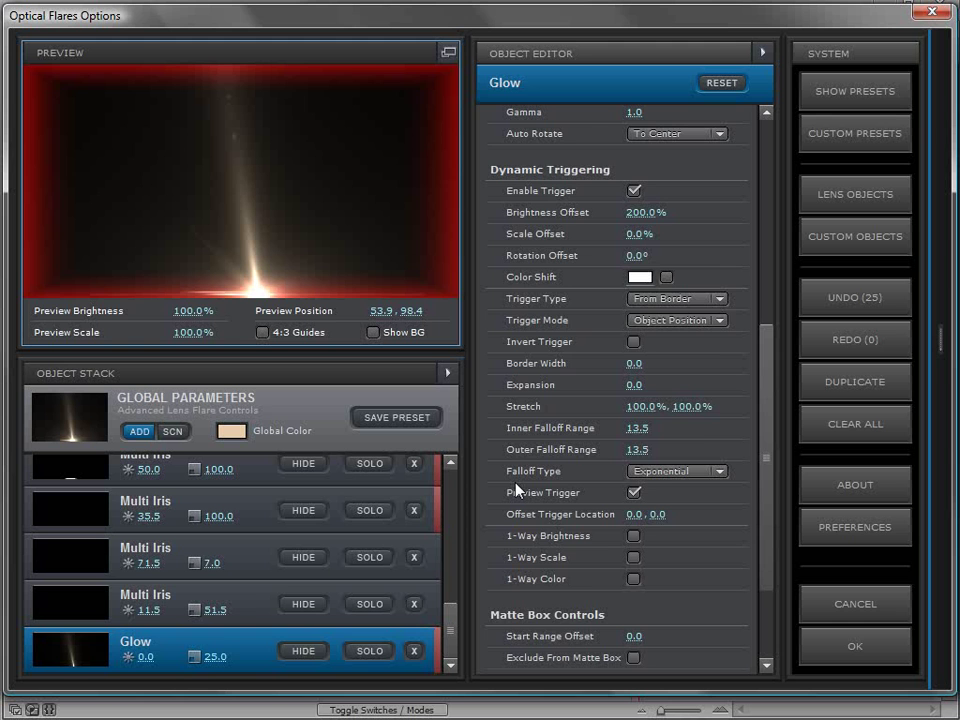
{"action": "left_click", "coordinate": [256, 606]}
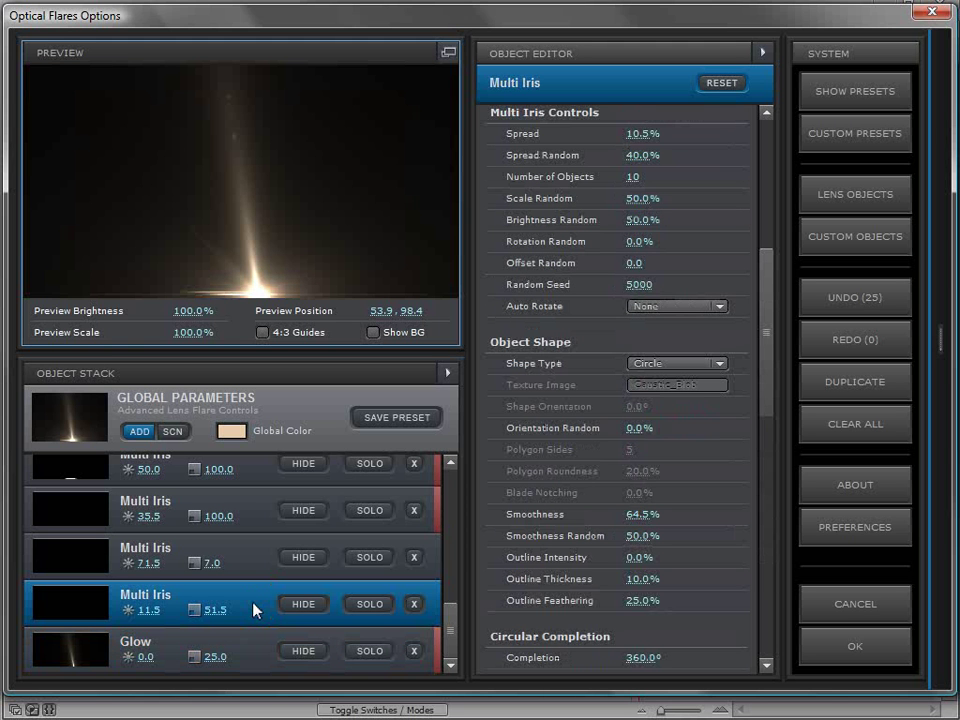
{"action": "left_click", "coordinate": [250, 646]}
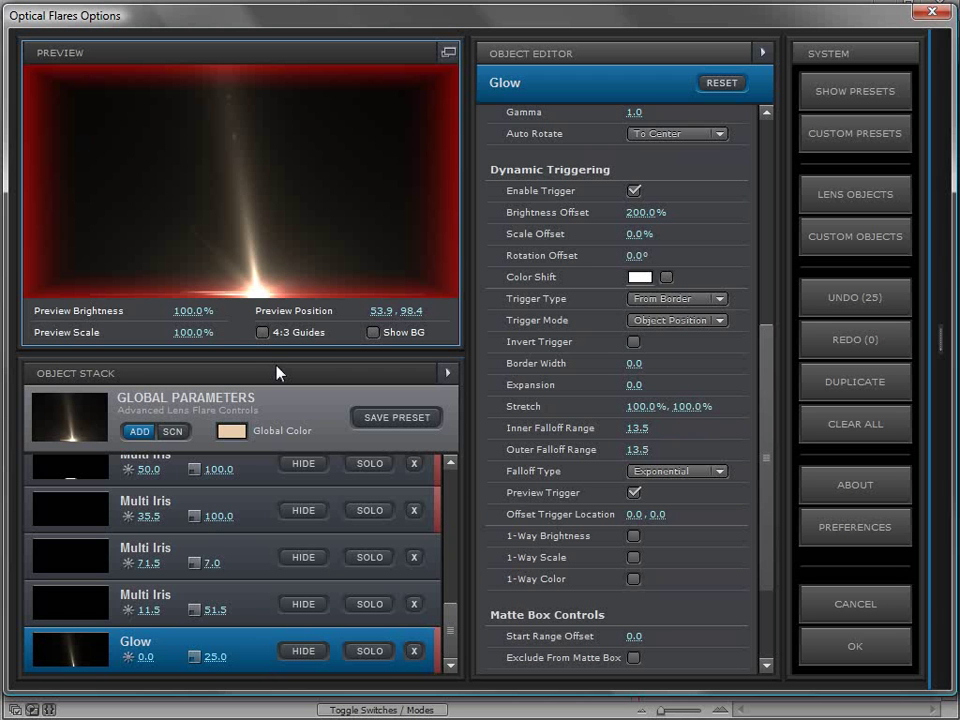
{"action": "left_click", "coordinate": [633, 492]}
- Set the Glow's Color Shift to red-orange C5330B, test it at the bottom edge, and restore Show BG
{"action": "left_click", "coordinate": [640, 277]}
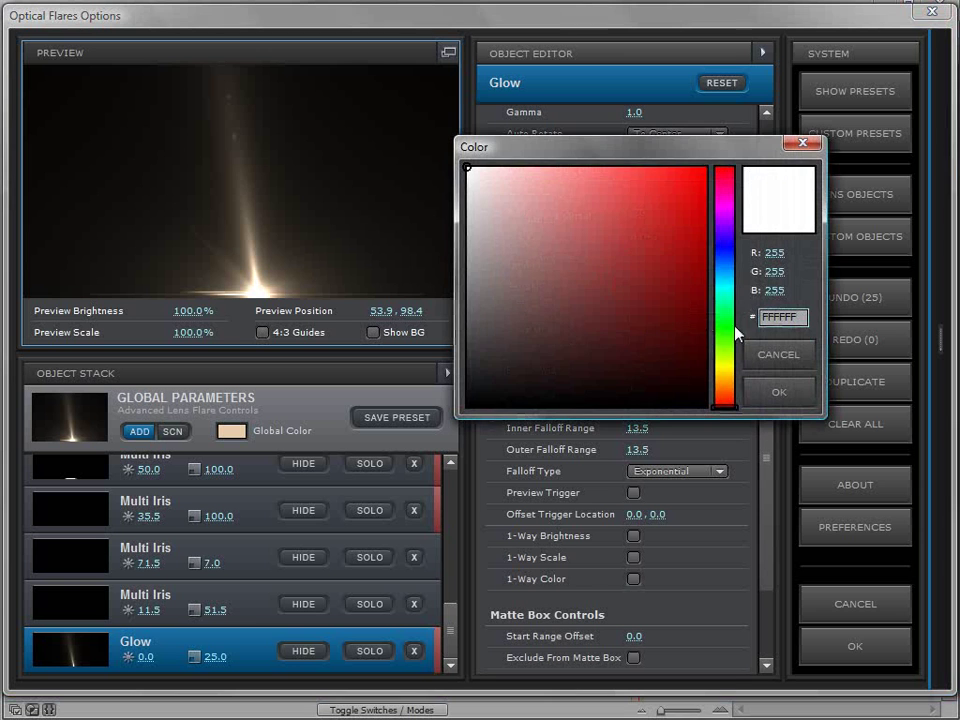
{"action": "left_click_drag", "start_coordinate": [724, 328], "coordinate": [724, 396]}
{"action": "left_click", "coordinate": [657, 226]}
{"action": "left_click", "coordinate": [692, 221]}
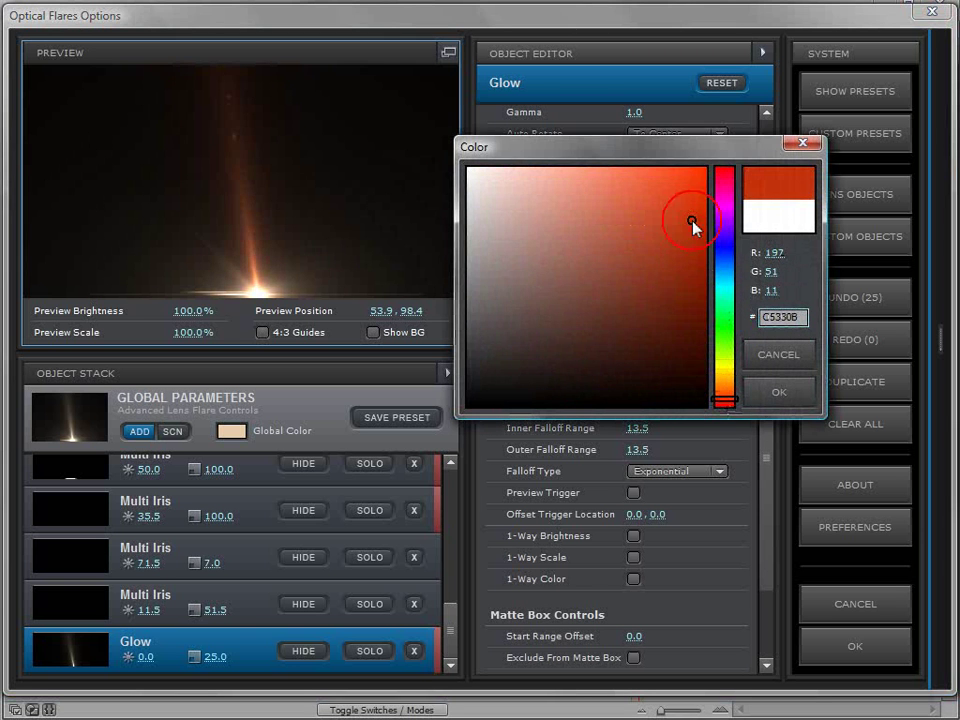
{"action": "left_click", "coordinate": [777, 391]}
{"action": "left_click_drag", "start_coordinate": [280, 252], "coordinate": [265, 298]}
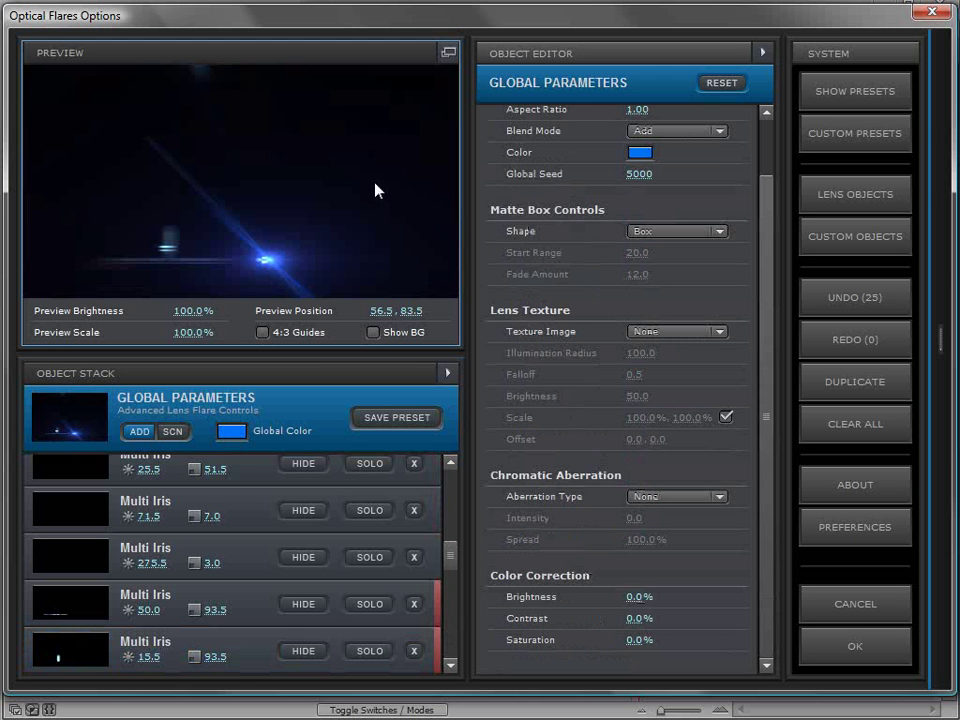
{"action": "left_click", "coordinate": [374, 334]}
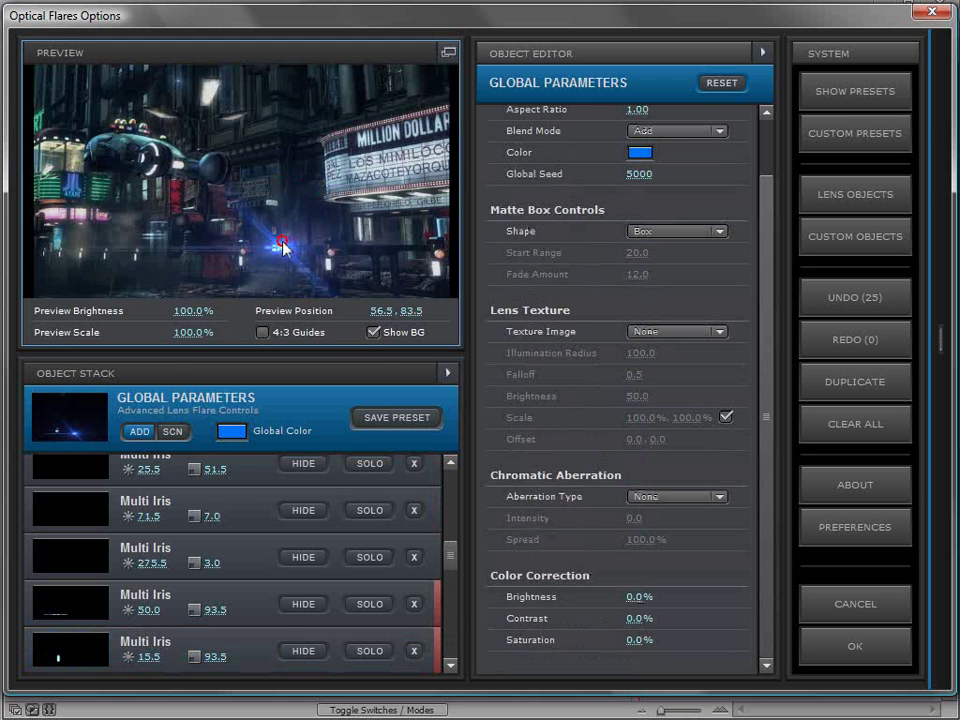
- Solo the two Iris elements to inspect them while moving the light, then unsolo and hide them
{"action": "left_click_drag", "start_coordinate": [188, 172], "coordinate": [190, 168]}
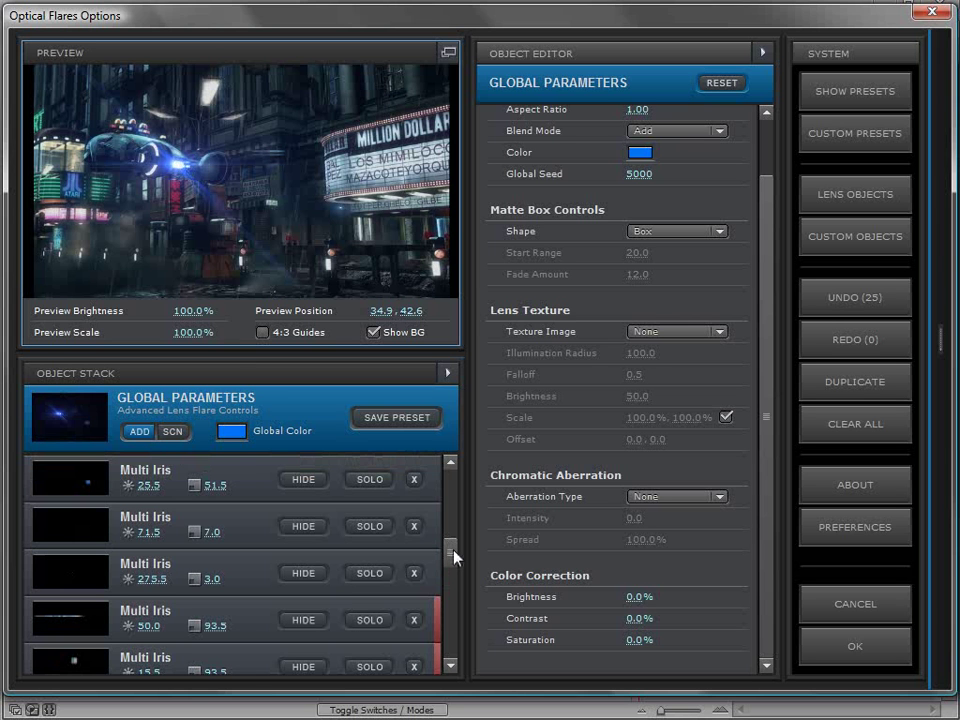
{"action": "left_click_drag", "start_coordinate": [456, 553], "coordinate": [456, 655]}
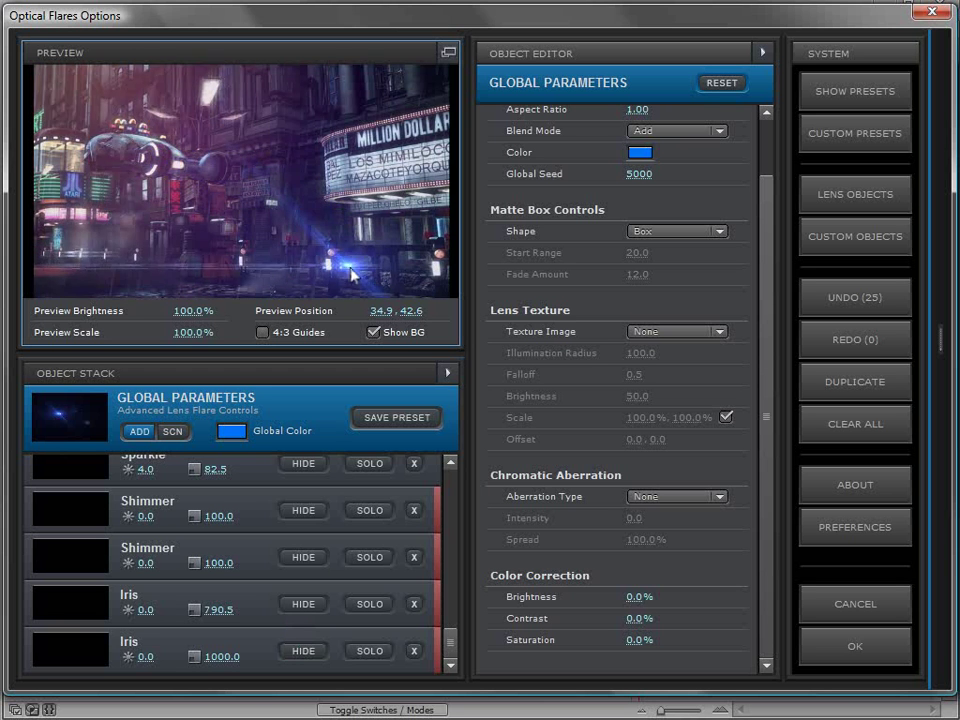
{"action": "left_click", "coordinate": [371, 292]}
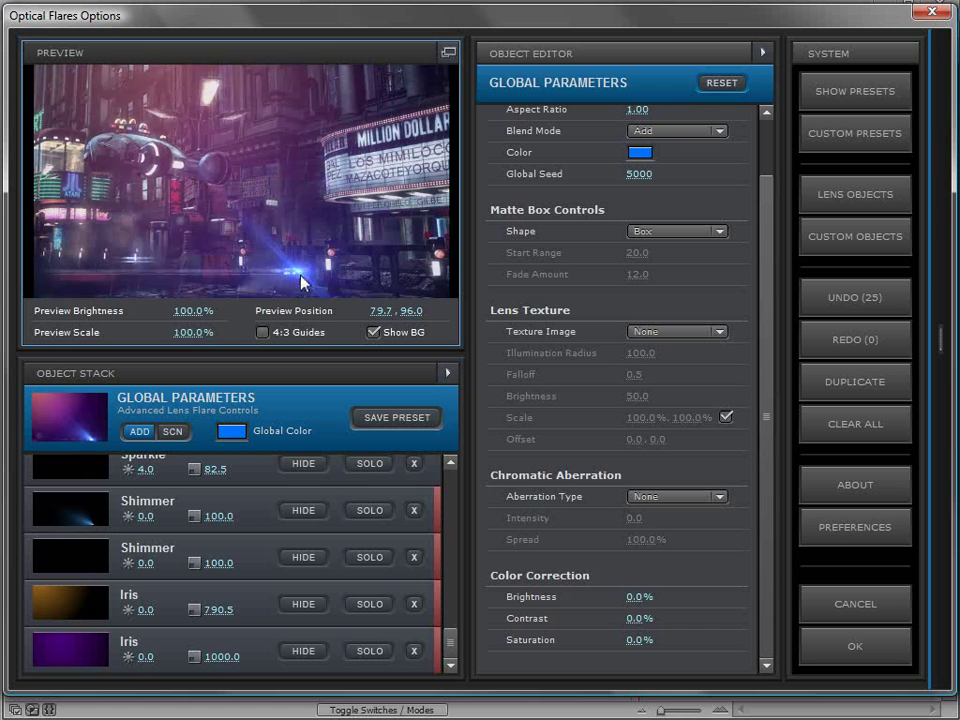
{"action": "left_click", "coordinate": [311, 304]}
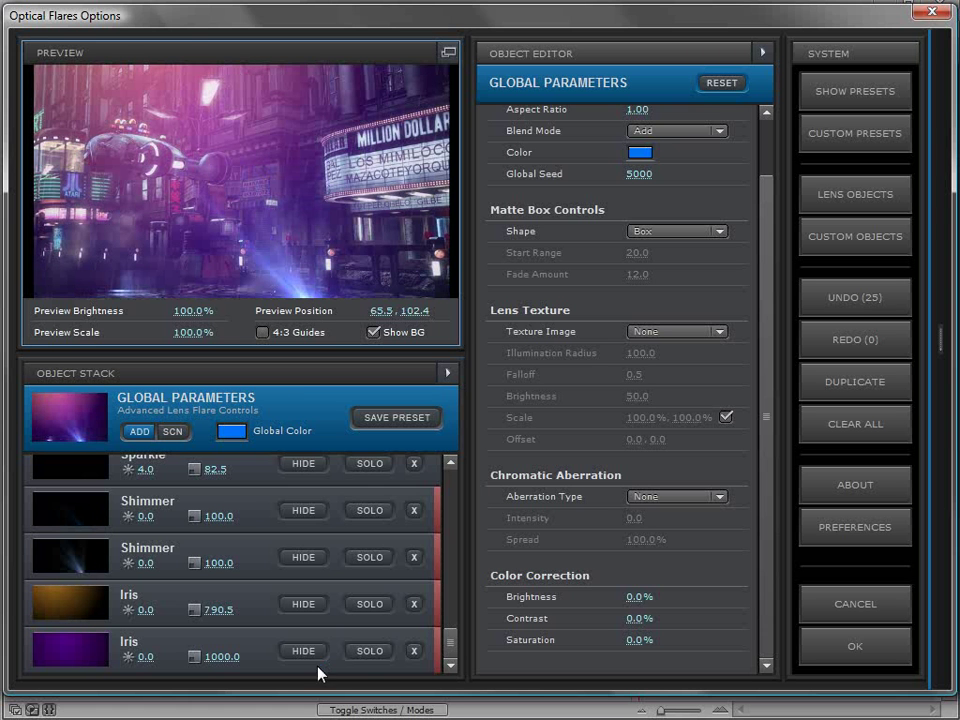
{"action": "left_click", "coordinate": [369, 604]}
{"action": "left_click", "coordinate": [369, 651]}
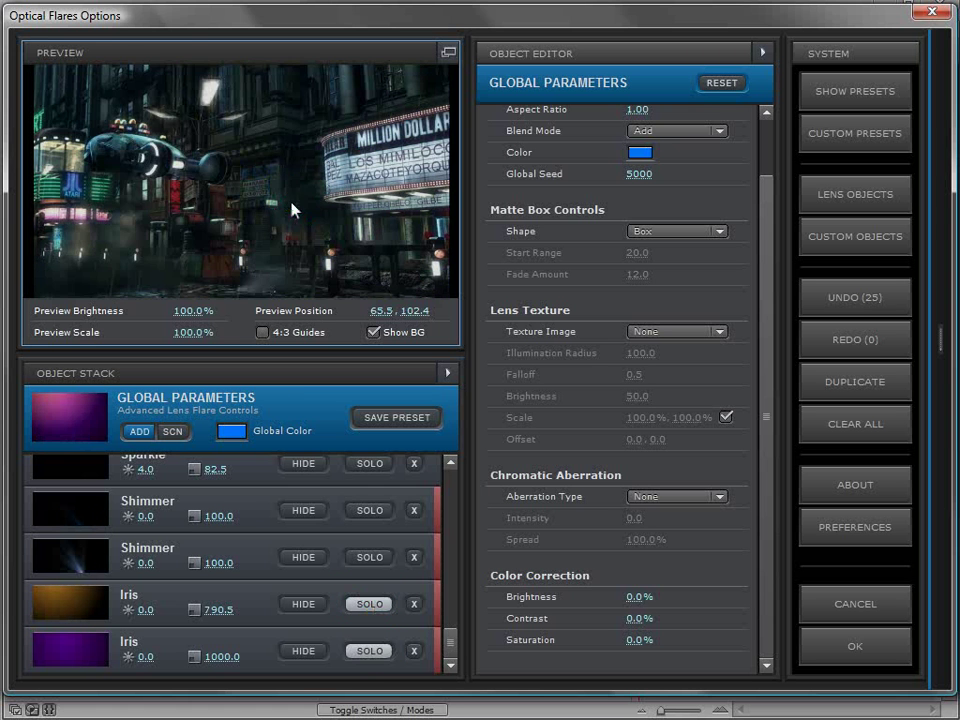
{"action": "left_click", "coordinate": [356, 293]}
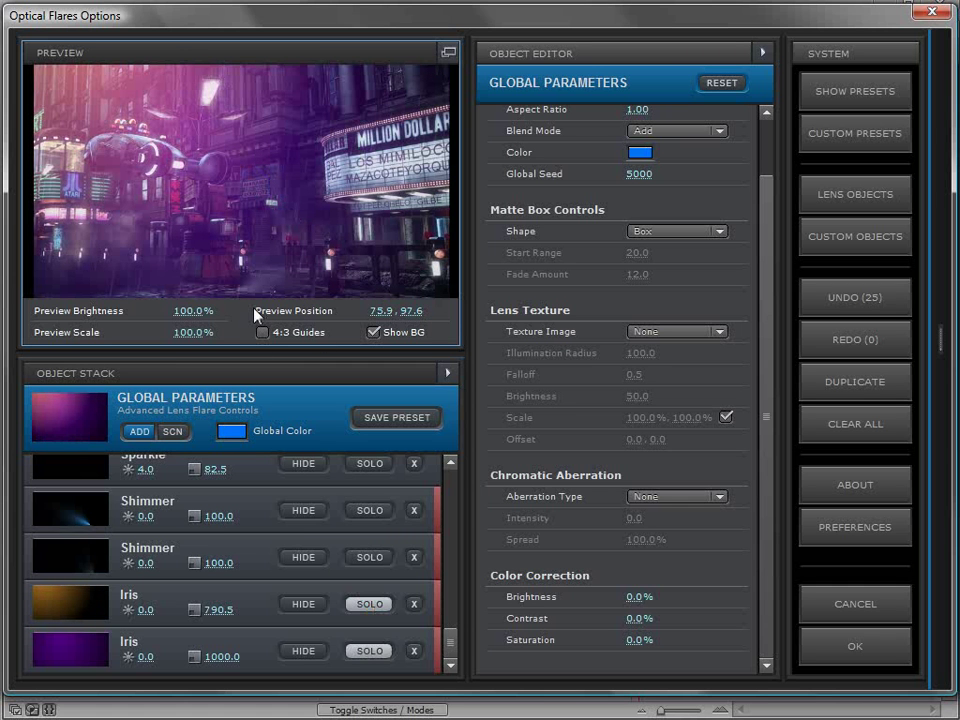
{"action": "left_click", "coordinate": [369, 651]}
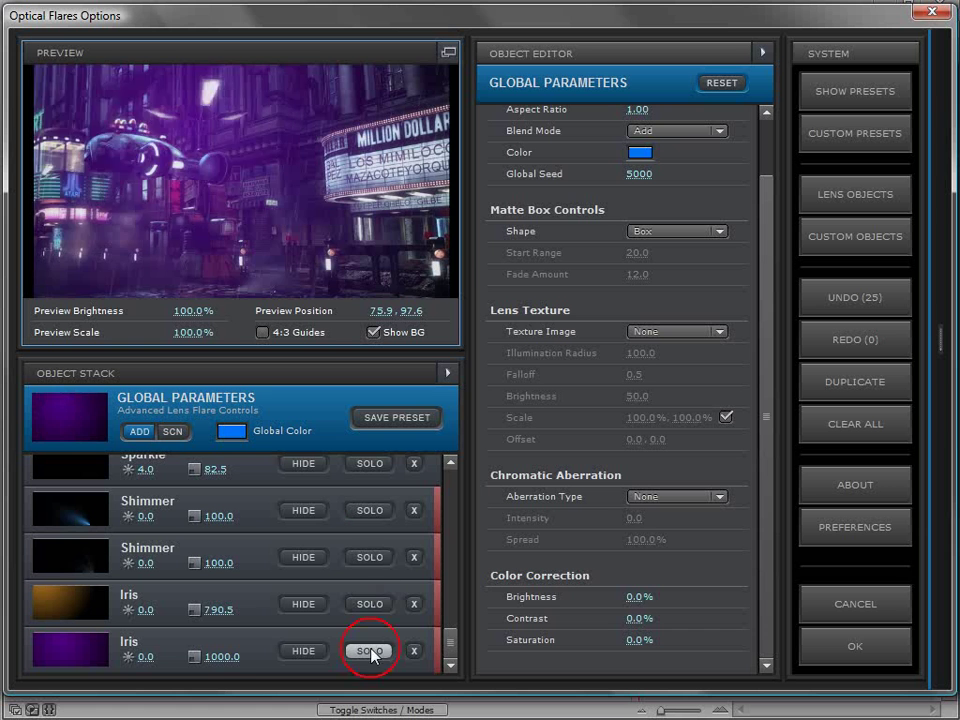
{"action": "left_click", "coordinate": [318, 270]}
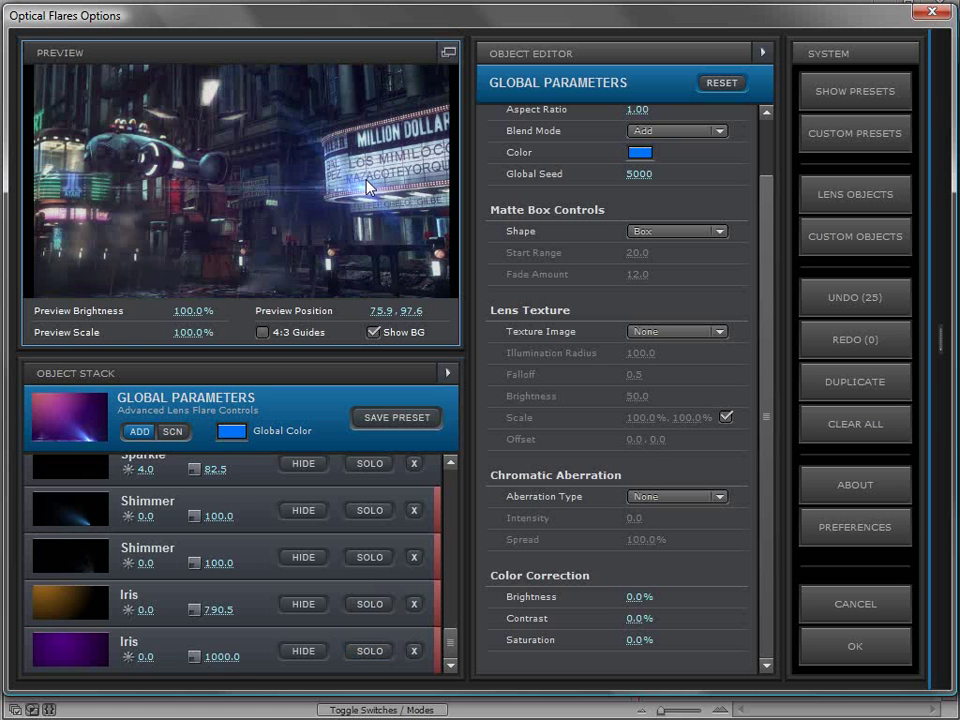
{"action": "left_click_drag", "start_coordinate": [434, 178], "coordinate": [180, 75]}
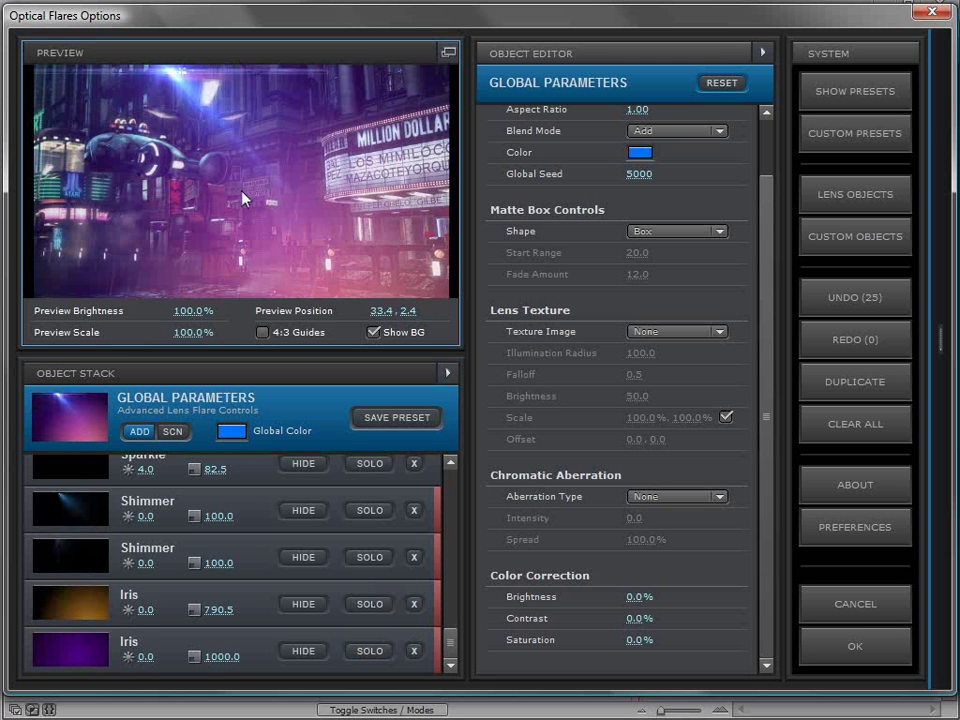
{"action": "left_click_drag", "start_coordinate": [246, 197], "coordinate": [318, 300]}
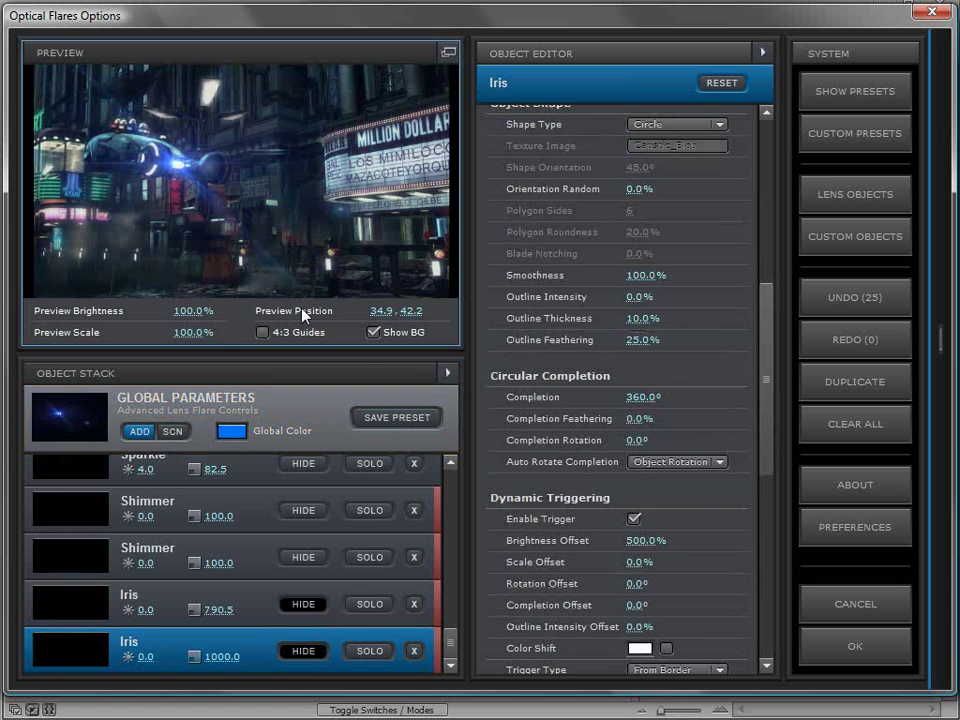
- Hide the background again and add a Multi Iris element from Lens Objects
{"action": "left_click", "coordinate": [374, 332]}
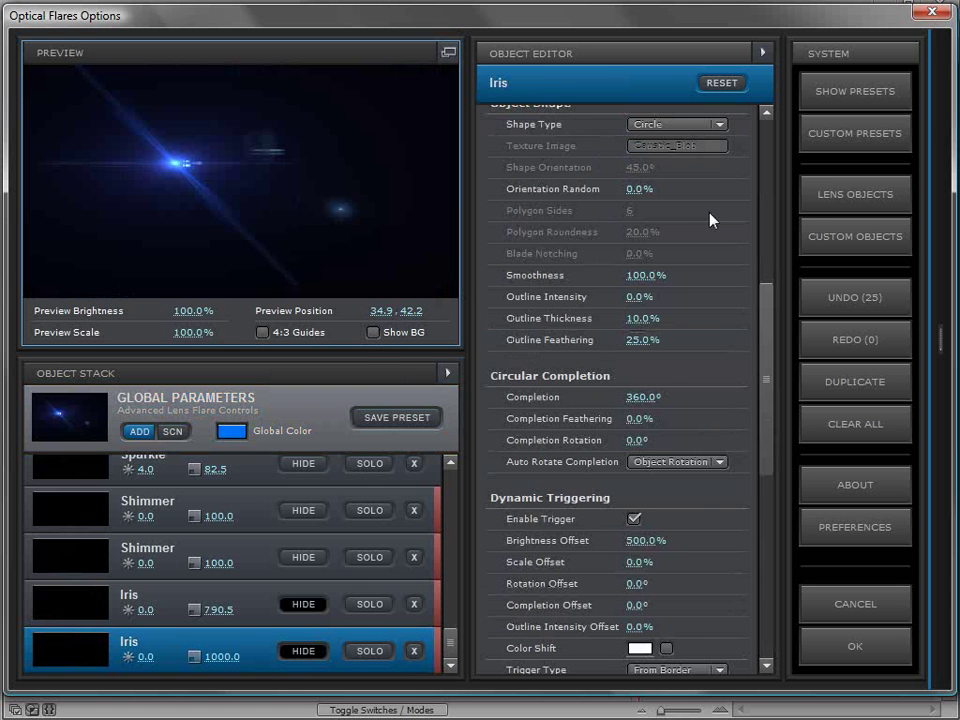
{"action": "left_click", "coordinate": [840, 202]}
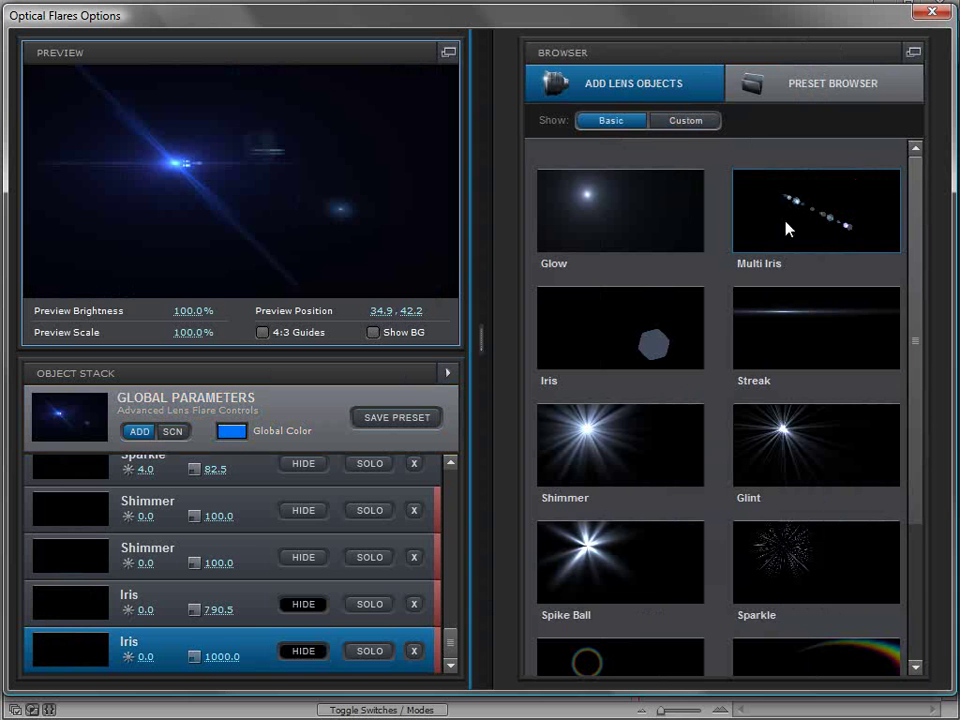
{"action": "left_click", "coordinate": [796, 214]}
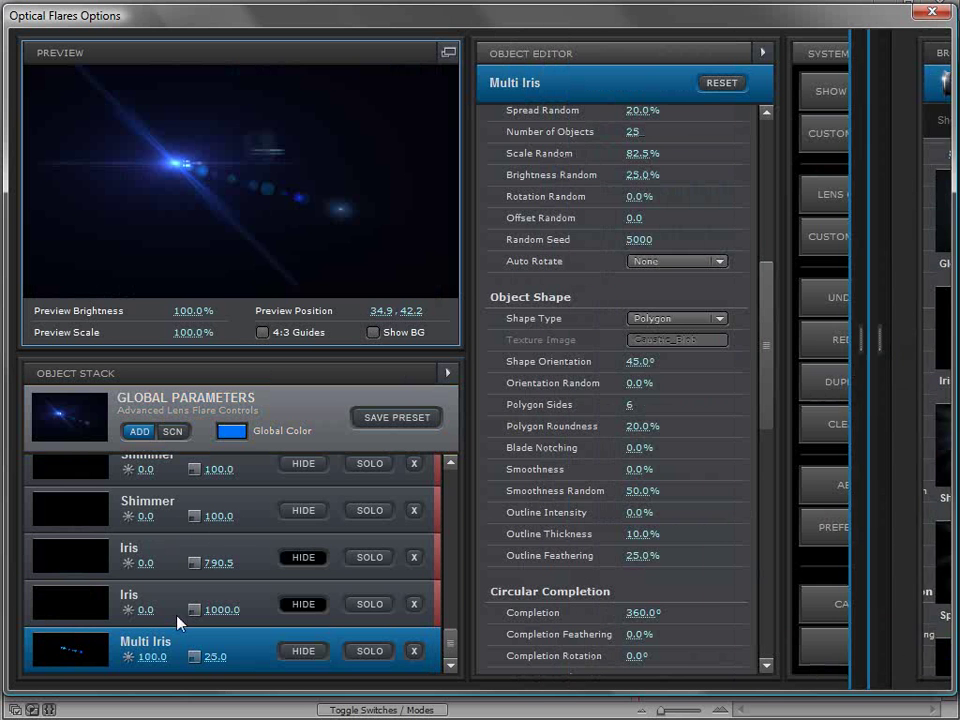
- Enlarge the Multi Iris to 114.0 and reduce its Spread to 29.5%
{"action": "left_click_drag", "start_coordinate": [213, 657], "coordinate": [358, 647]}
{"action": "left_click_drag", "start_coordinate": [150, 186], "coordinate": [178, 121]}
{"action": "left_click_drag", "start_coordinate": [766, 402], "coordinate": [767, 340]}
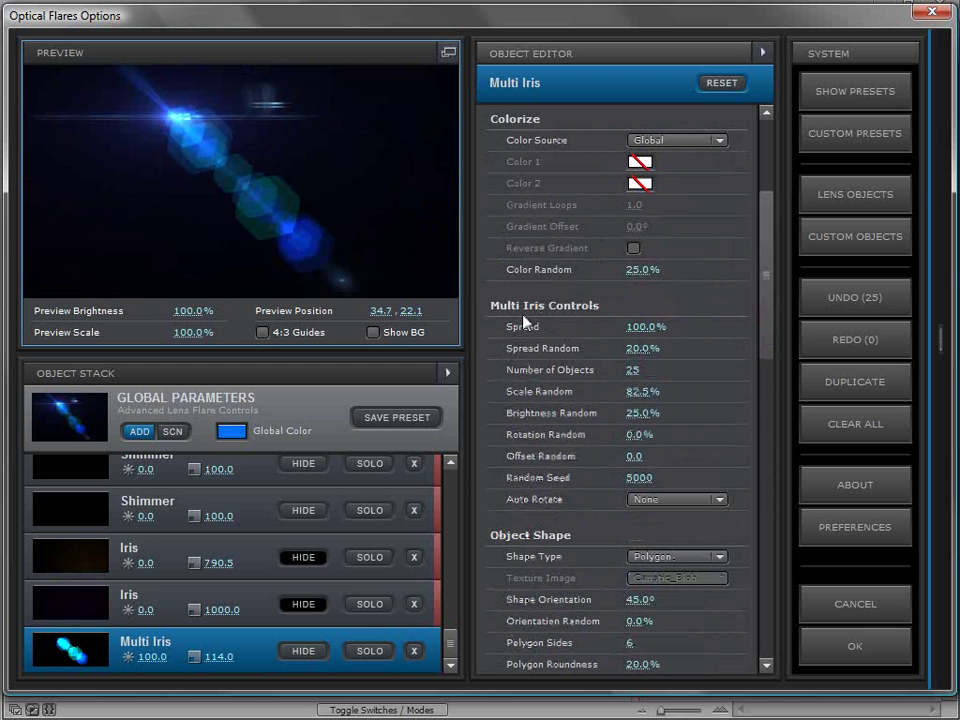
{"action": "left_click_drag", "start_coordinate": [640, 326], "coordinate": [527, 343]}
{"action": "left_click", "coordinate": [99, 161]}
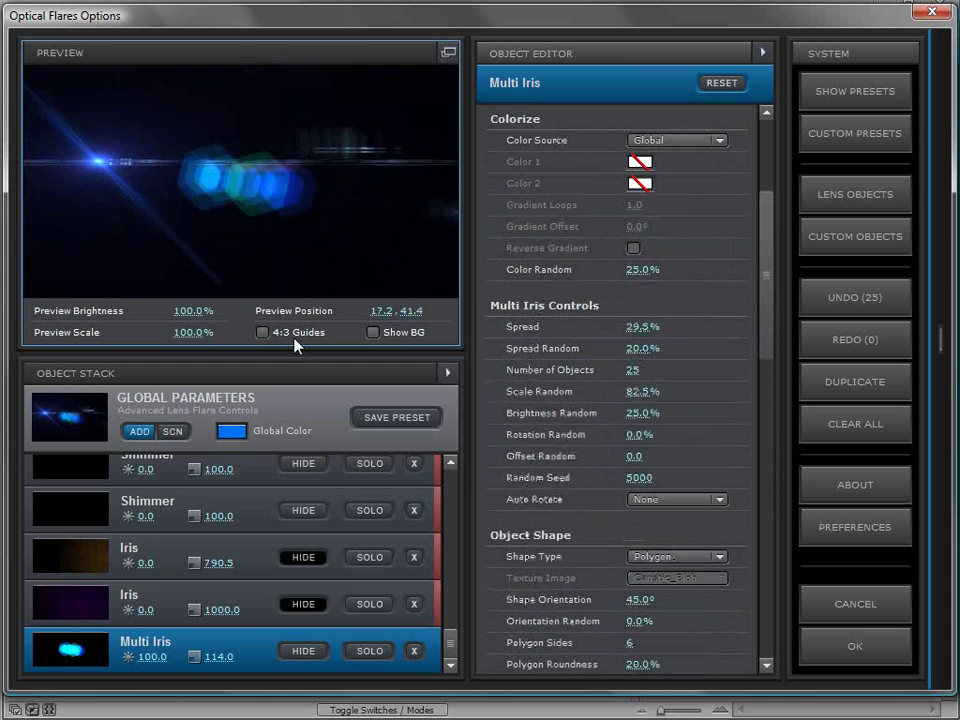
{"action": "left_click_drag", "start_coordinate": [768, 348], "coordinate": [768, 384]}
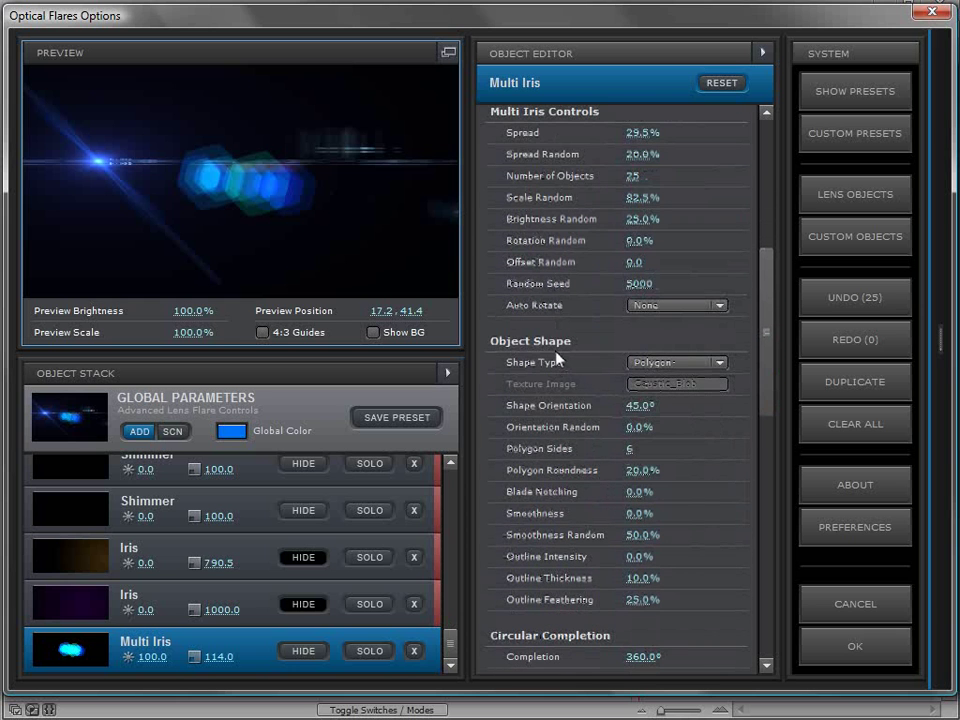
- Set the Multi Iris shape to Circle and scale it to 243.5, moving the light to 87.1, 26.1 to check
{"action": "left_click", "coordinate": [678, 364]}
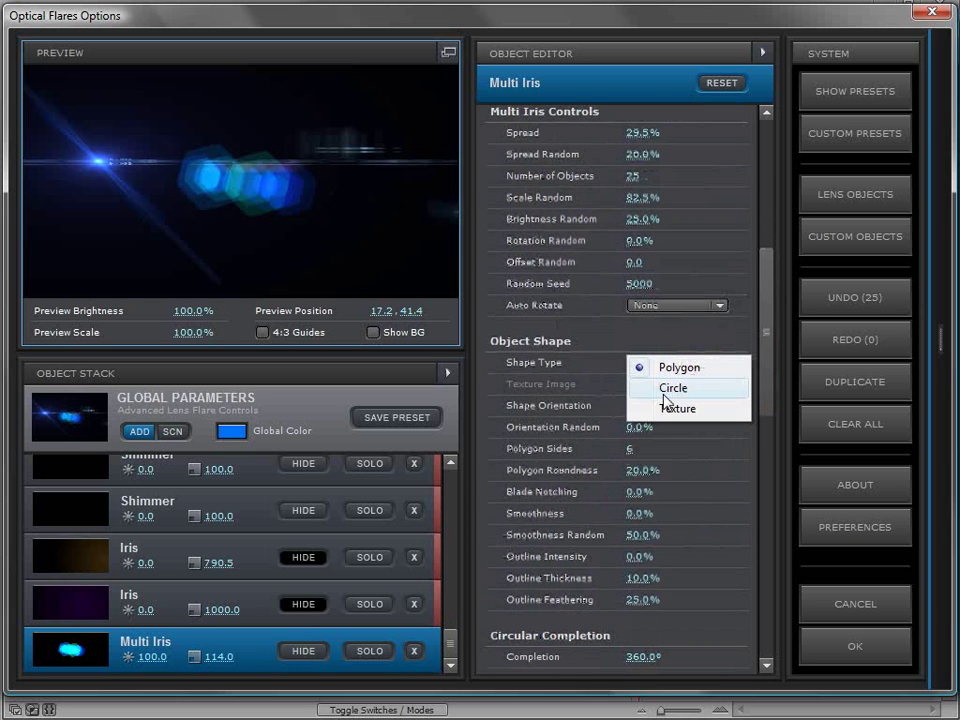
{"action": "left_click", "coordinate": [664, 392]}
{"action": "left_click_drag", "start_coordinate": [215, 657], "coordinate": [430, 626]}
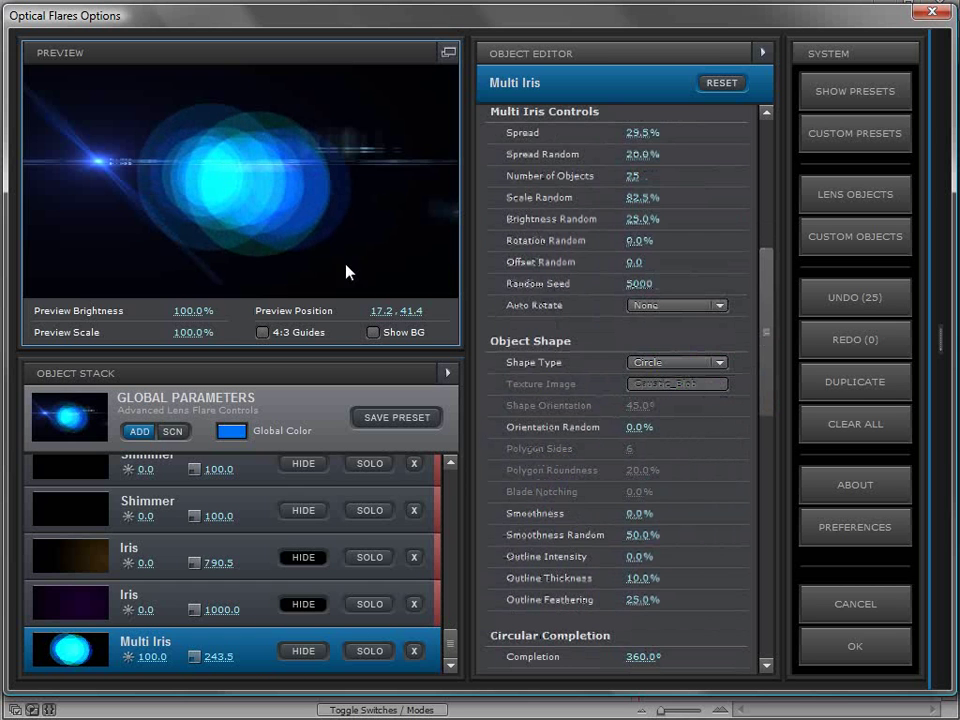
{"action": "left_click_drag", "start_coordinate": [107, 171], "coordinate": [400, 125]}
{"action": "left_click_drag", "start_coordinate": [765, 290], "coordinate": [754, 482]}
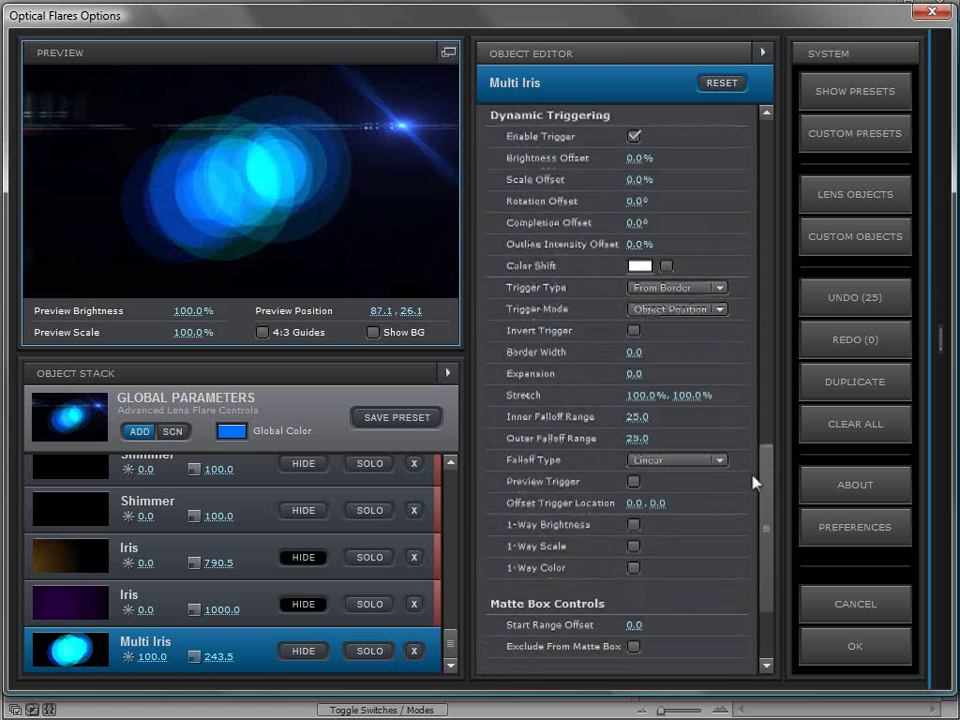
{"action": "left_click", "coordinate": [677, 288]}
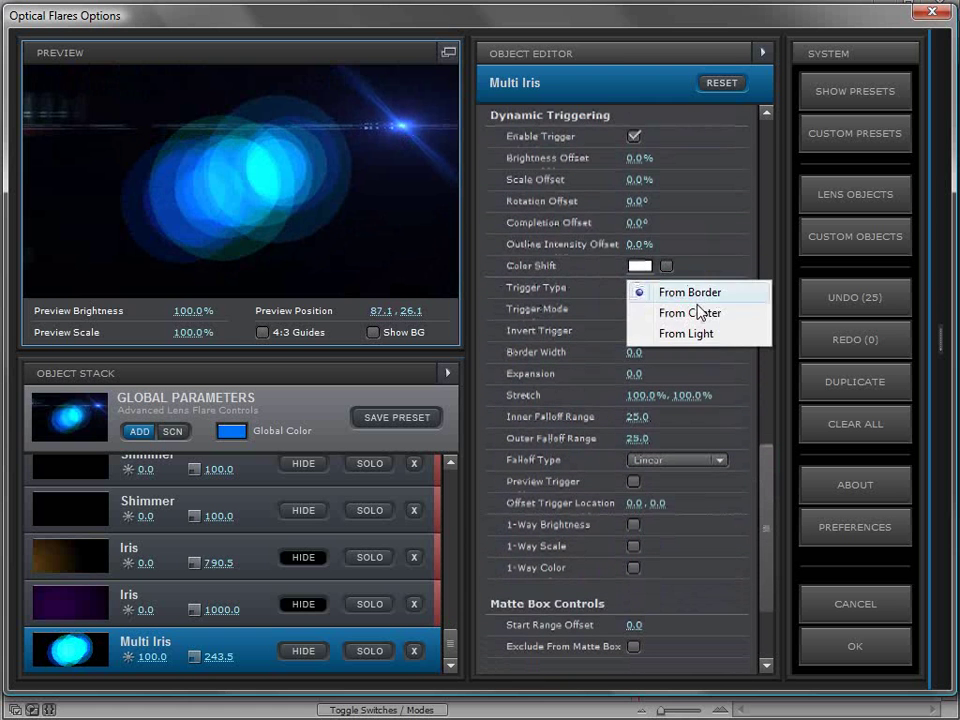
- Trigger the Multi Iris From Center by Light Position, with base brightness set to 0
{"action": "left_click", "coordinate": [700, 318]}
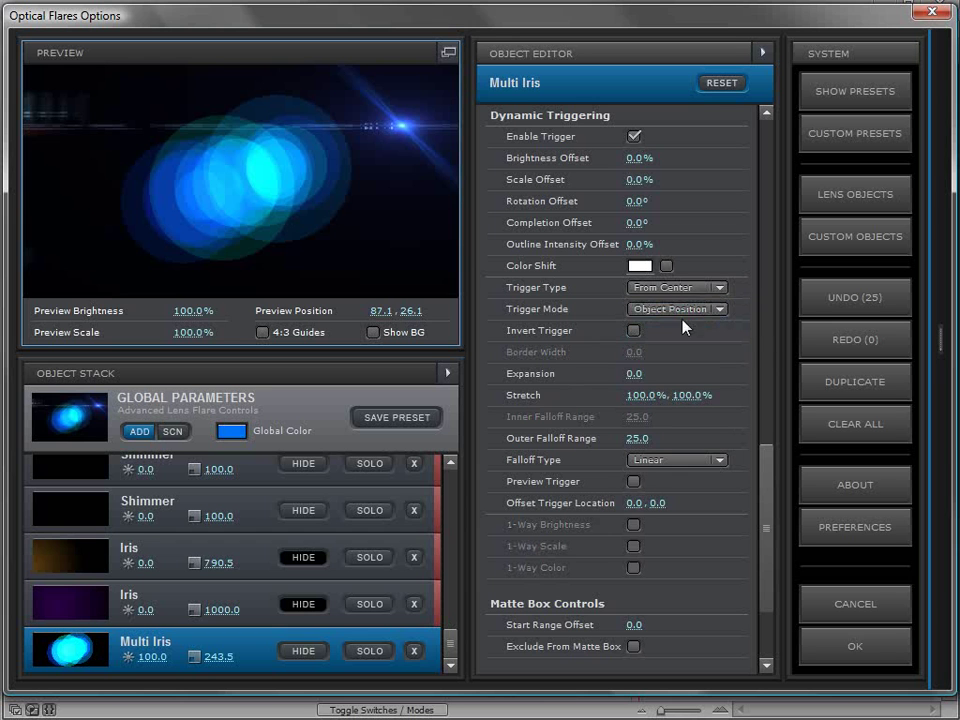
{"action": "left_click", "coordinate": [694, 309]}
{"action": "left_click", "coordinate": [691, 337]}
{"action": "left_click", "coordinate": [148, 659]}
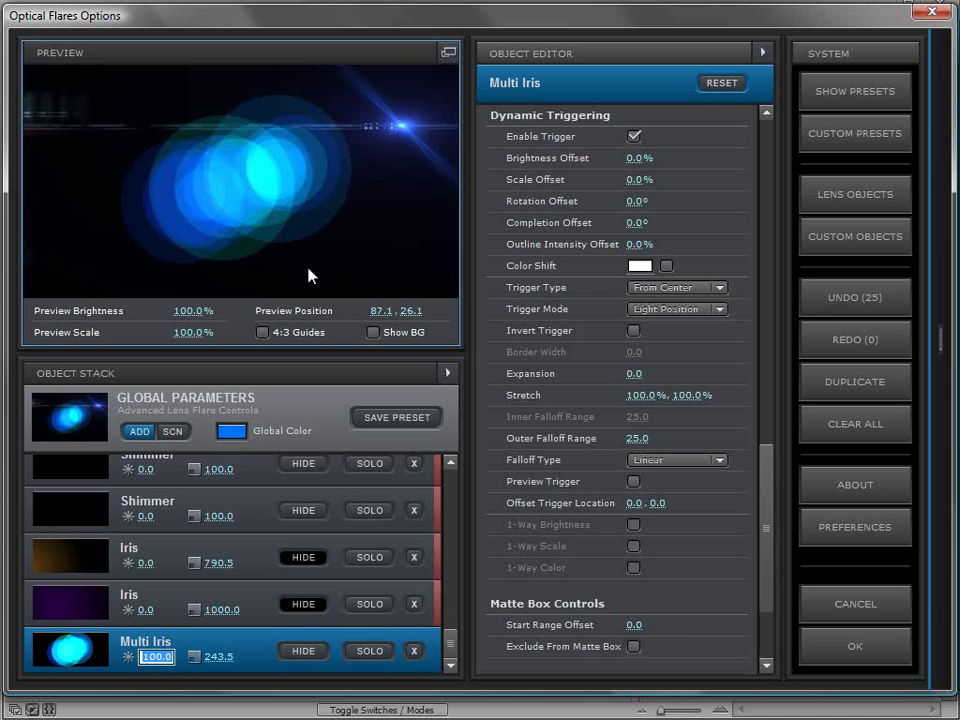
{"action": "type", "text": "0"}
{"action": "key", "text": "Return"}
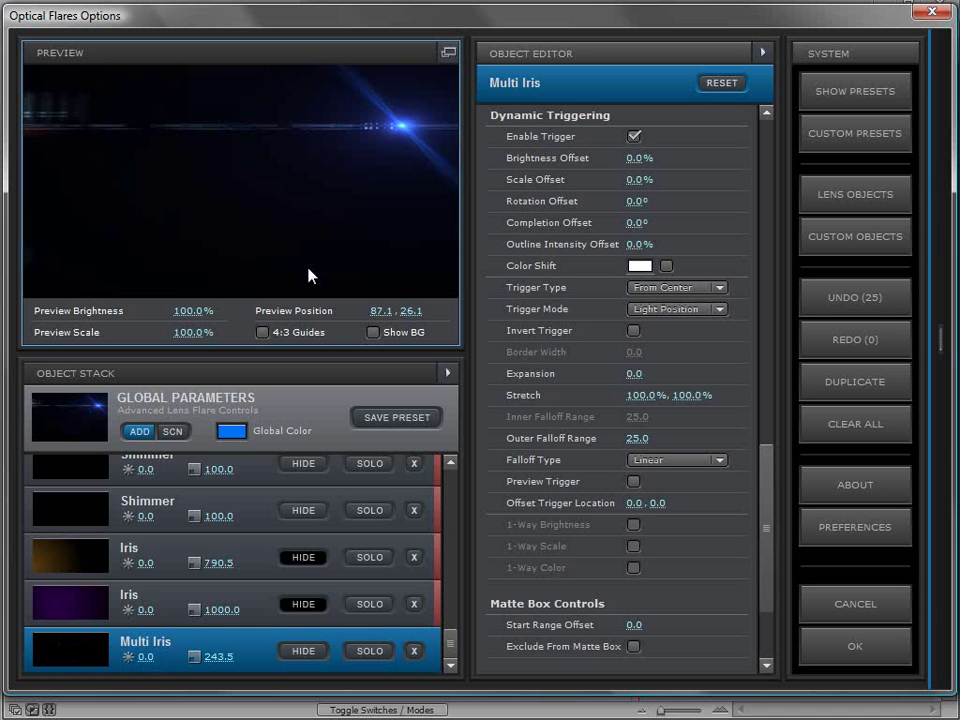
{"action": "left_click_drag", "start_coordinate": [360, 169], "coordinate": [247, 184]}
- Set the trigger Brightness Offset to 20.5% and Falloff Type to Exponential
{"action": "left_click_drag", "start_coordinate": [628, 158], "coordinate": [664, 180]}
{"action": "left_click_drag", "start_coordinate": [264, 183], "coordinate": [232, 188]}
{"action": "left_click", "coordinate": [655, 459]}
{"action": "left_click", "coordinate": [682, 508]}
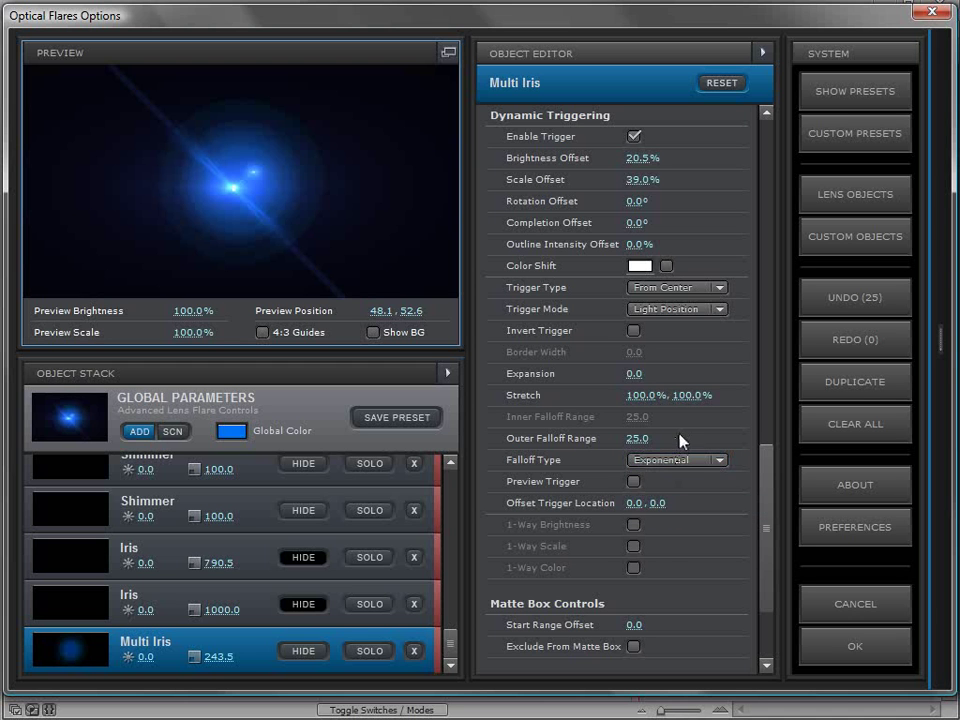
- Using the trigger zone preview, set Expansion to 7.0 and Outer Falloff Range to 54.5
{"action": "left_click", "coordinate": [633, 482]}
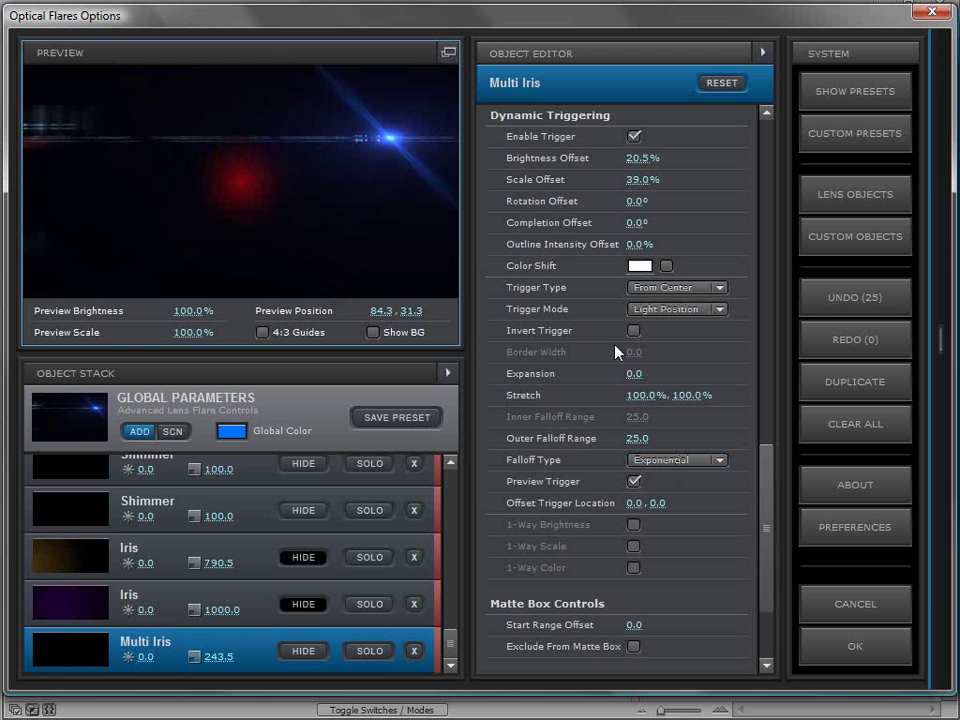
{"action": "left_click_drag", "start_coordinate": [636, 375], "coordinate": [645, 377]}
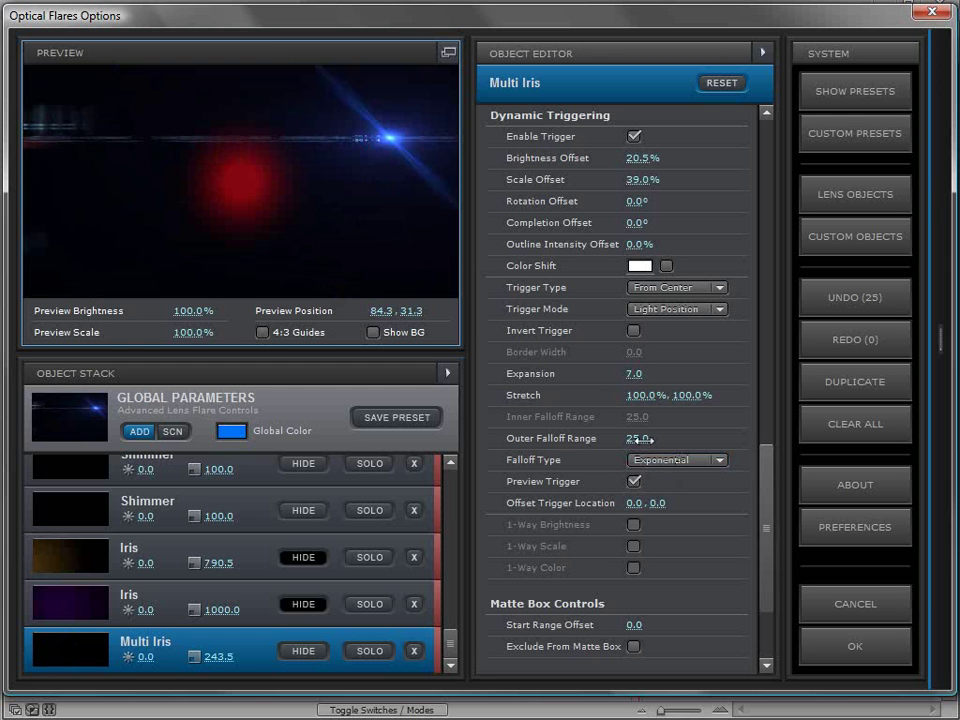
{"action": "left_click_drag", "start_coordinate": [651, 439], "coordinate": [684, 435]}
{"action": "left_click", "coordinate": [634, 482]}
- Scale the Multi Iris to 401.5, lower Brightness Offset to 8.5%, and test by moving the light
{"action": "left_click_drag", "start_coordinate": [345, 170], "coordinate": [228, 184]}
{"action": "left_click_drag", "start_coordinate": [226, 660], "coordinate": [395, 640]}
{"action": "left_click_drag", "start_coordinate": [636, 166], "coordinate": [462, 119]}
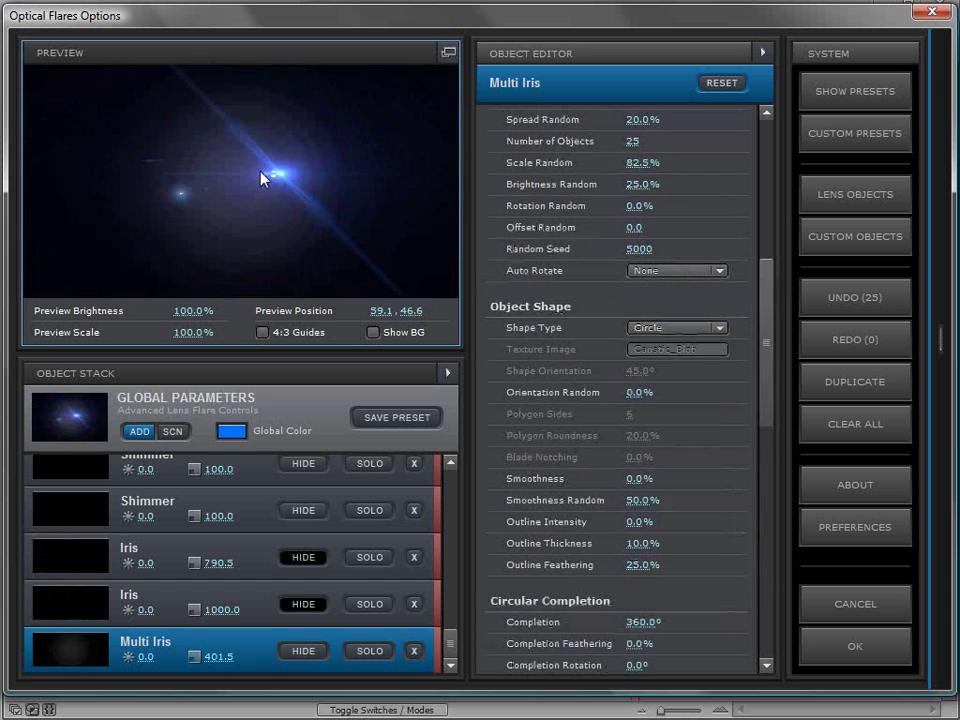
{"action": "left_click_drag", "start_coordinate": [268, 176], "coordinate": [241, 186]}
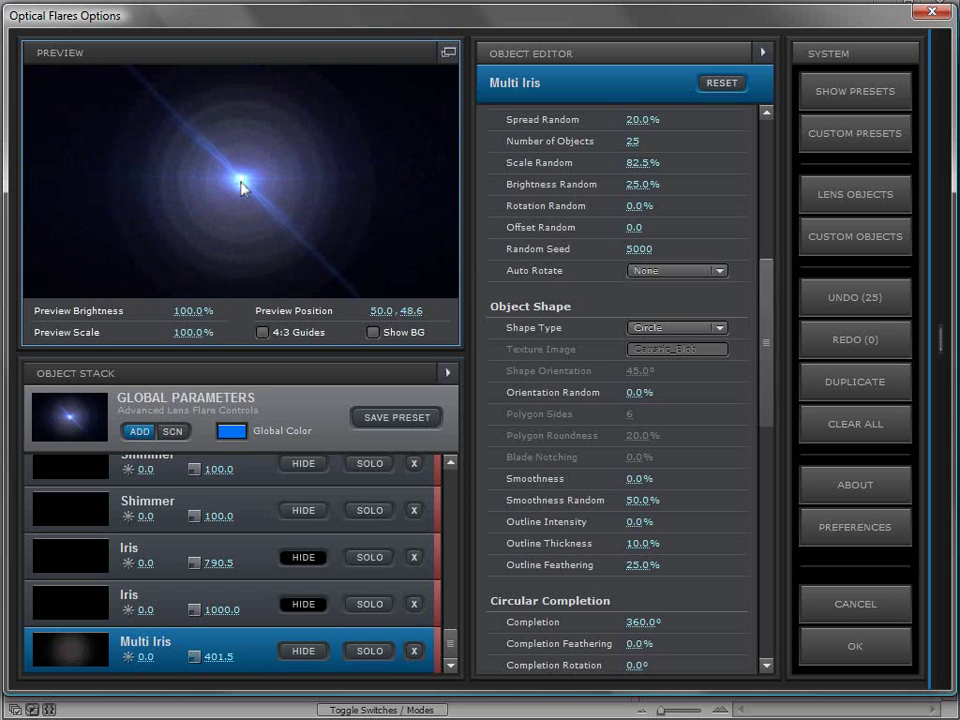
{"action": "left_click_drag", "start_coordinate": [241, 186], "coordinate": [335, 168]}
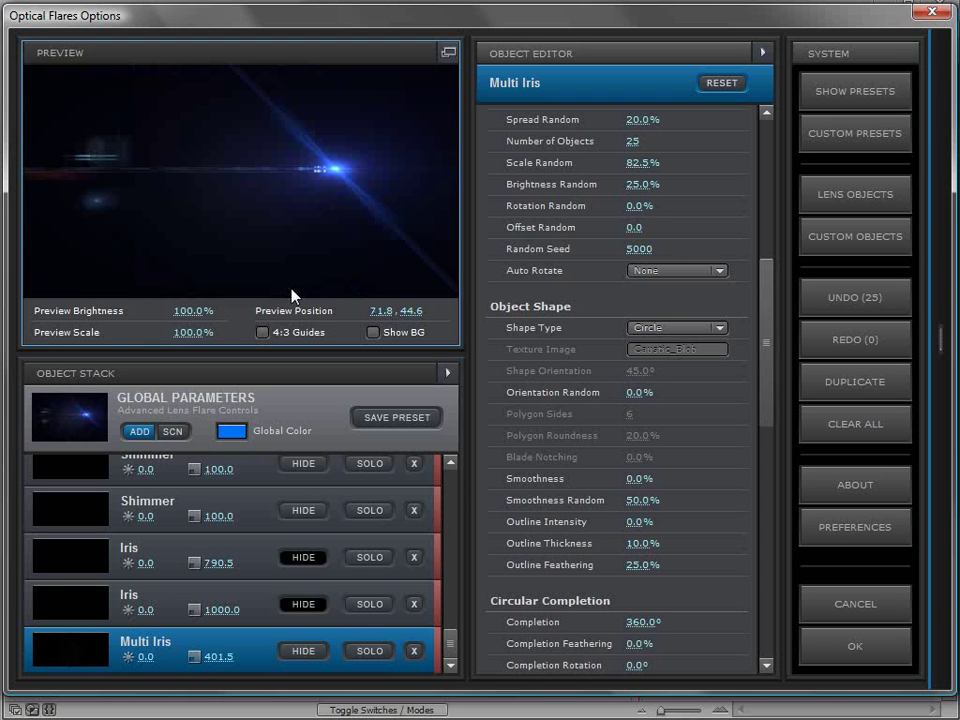